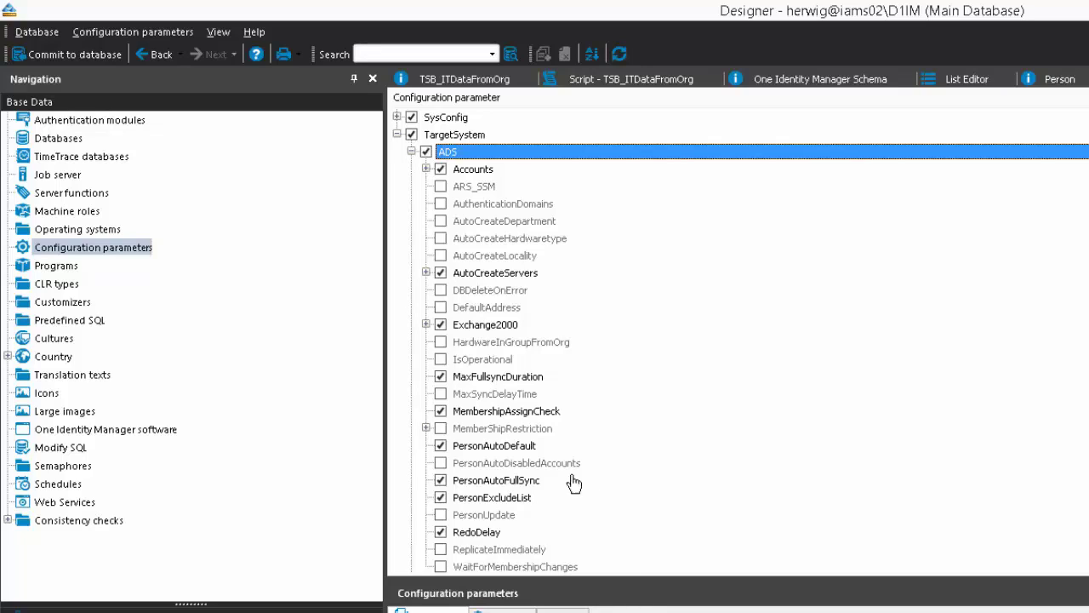
# Examine the PersonAutoDefault parameter of the ADS target system and its available values, keeping the current setting.
pyautogui.click(496, 448)
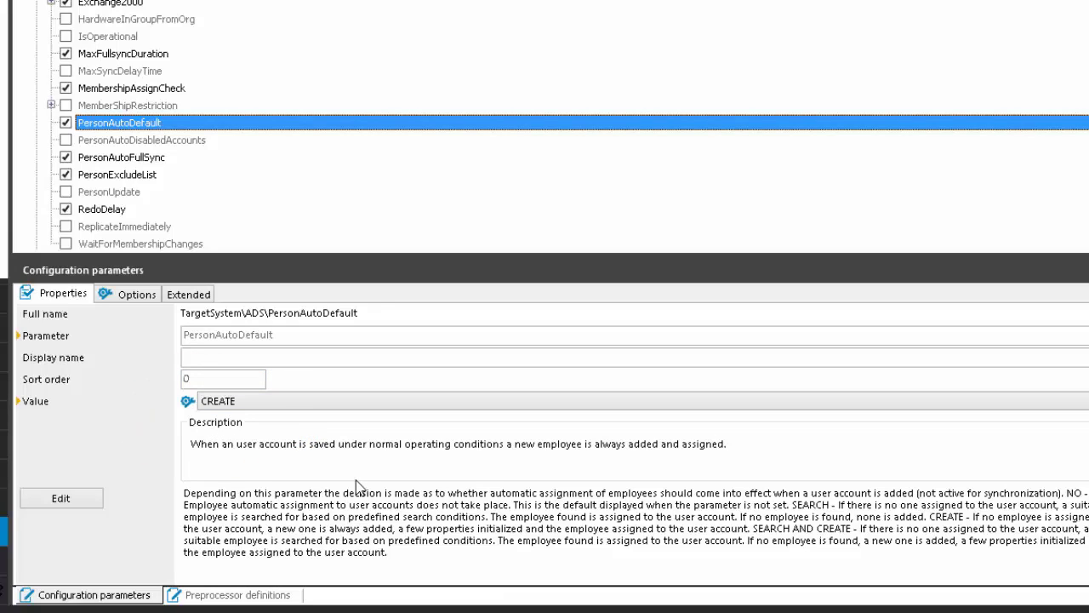
pyautogui.click(311, 405)
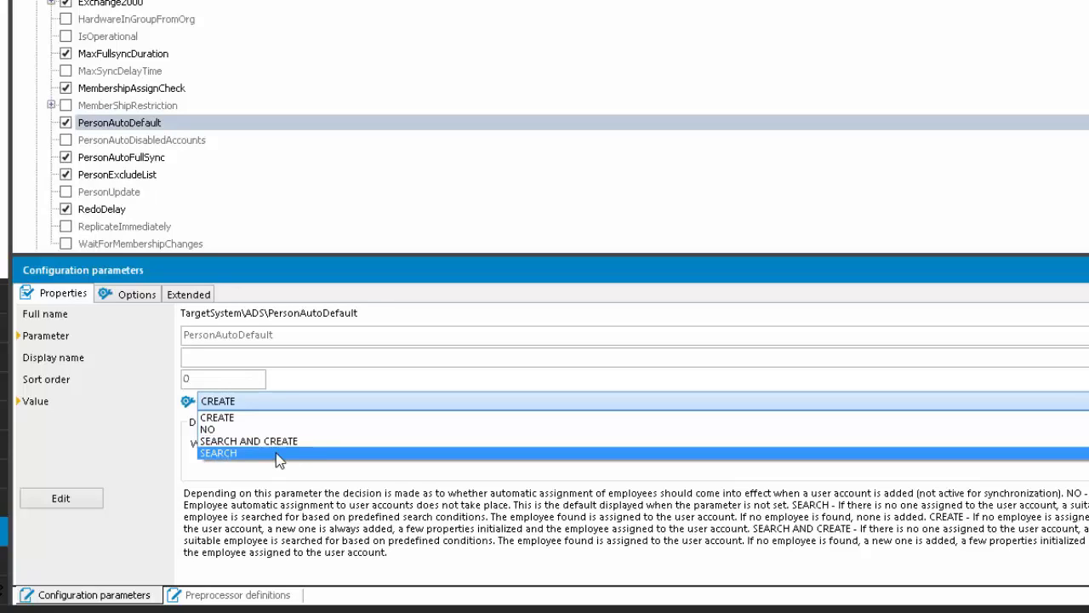
pyautogui.click(305, 401)
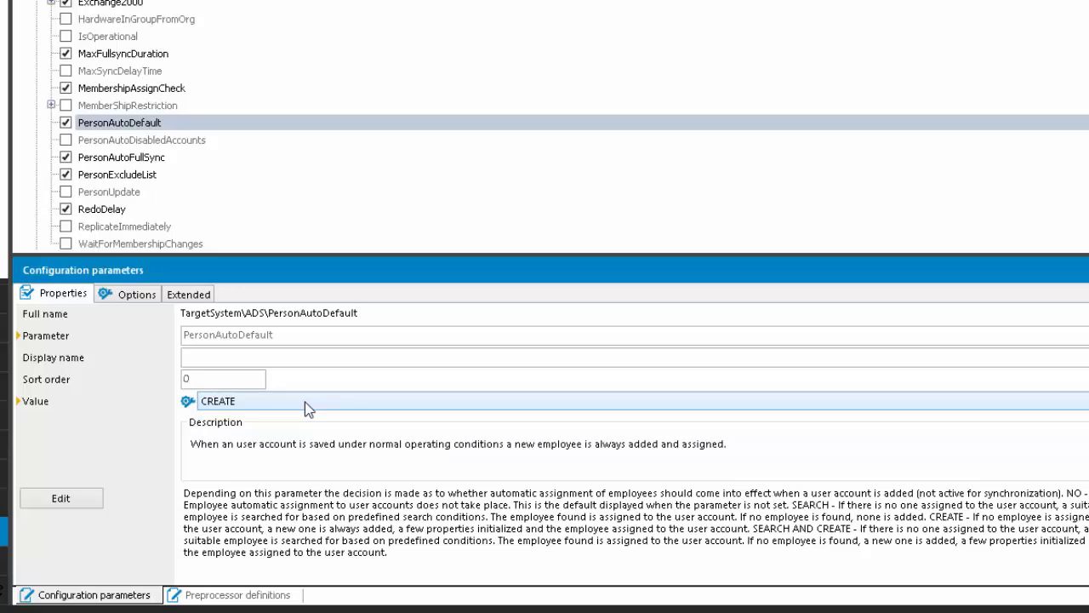
# Examine the PersonAutoFullSync parameter of the ADS target system and its available values, keeping the current setting.
pyautogui.click(150, 160)
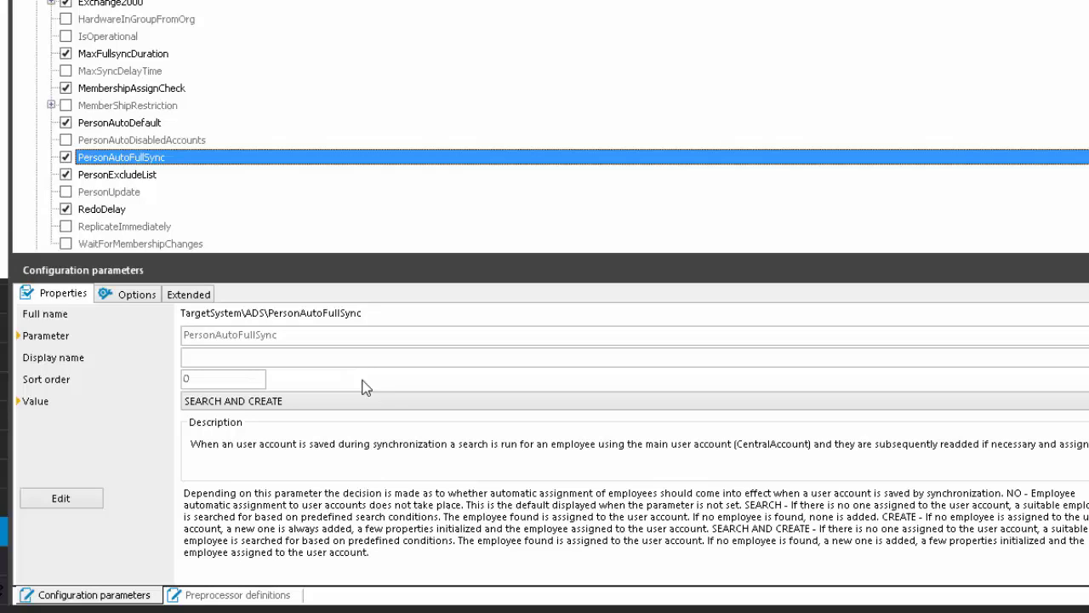
pyautogui.click(325, 403)
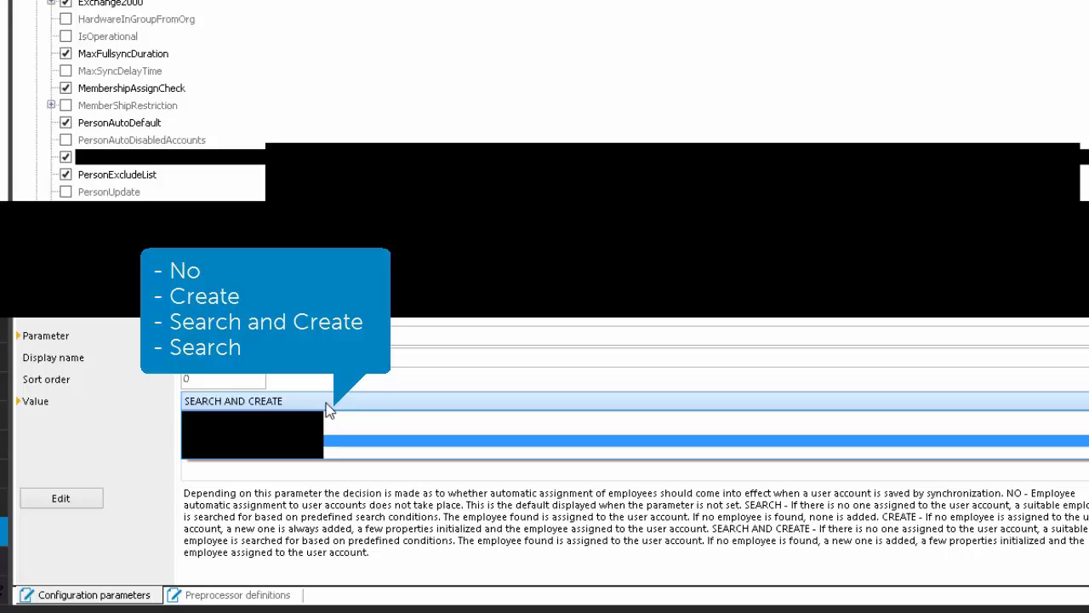
pyautogui.click(328, 408)
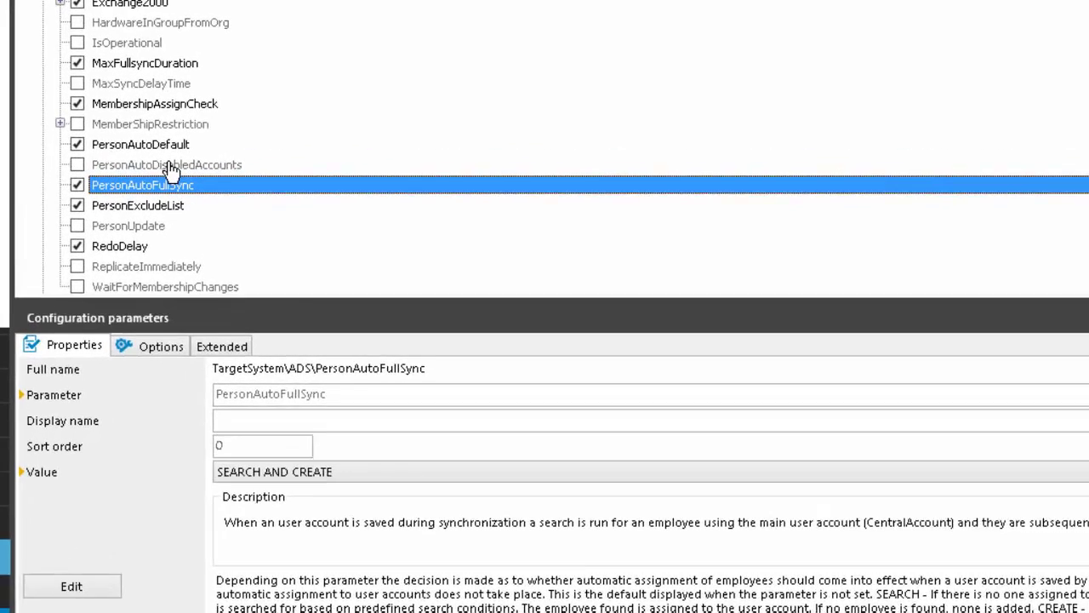
# Examine the descriptions of the PersonAutoDisabledAccounts and PersonUpdate configuration parameters under ADS.
pyautogui.click(146, 139)
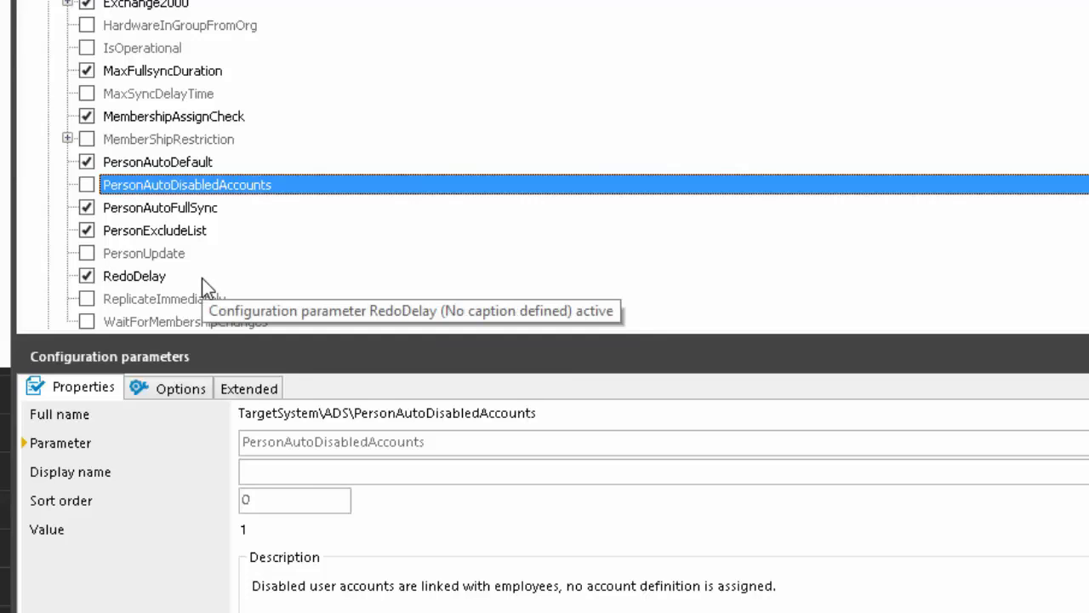
pyautogui.click(164, 255)
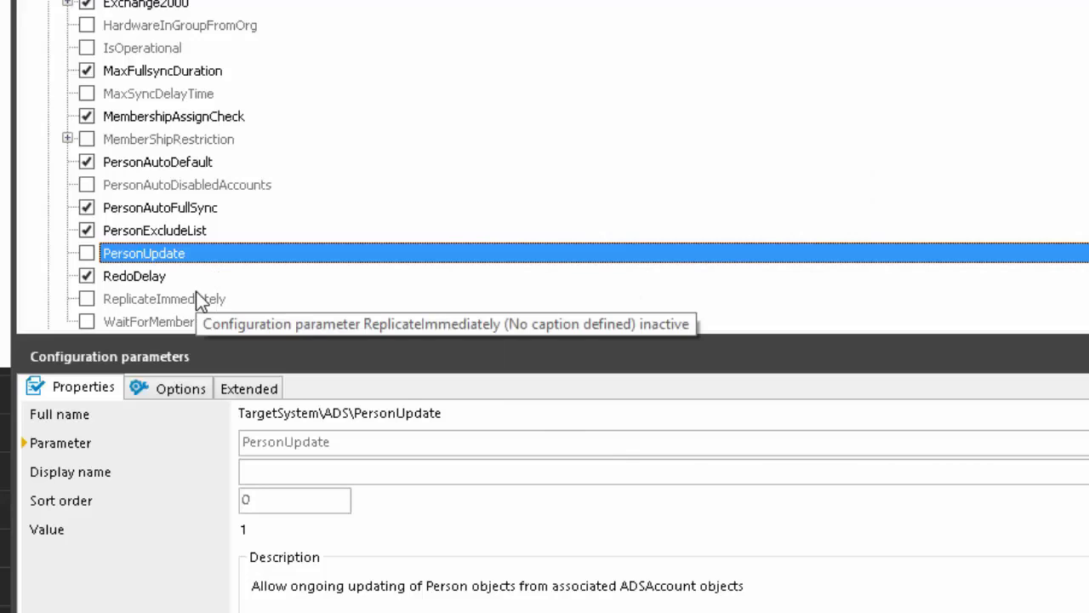
pyautogui.click(204, 299)
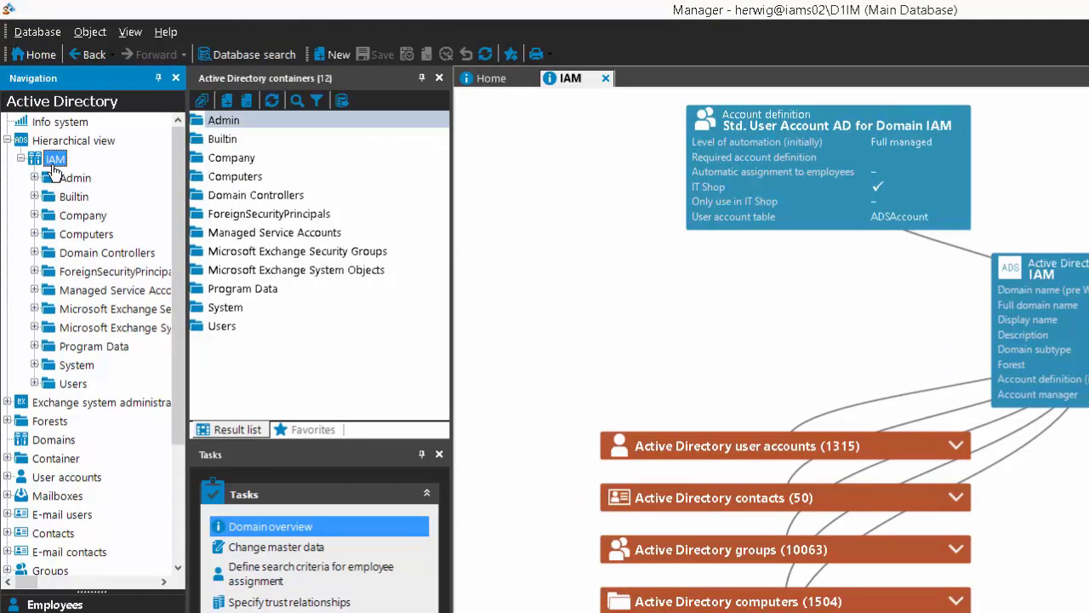
# In Manager, open the search criteria for employee assignment of the IAM Active Directory domain.
pyautogui.click(265, 578)
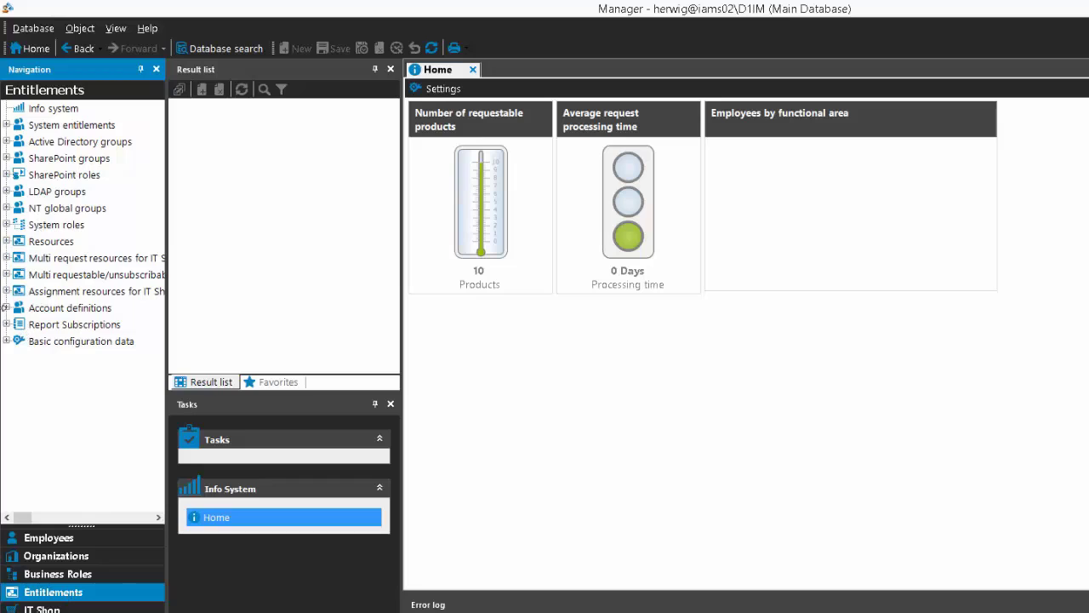
# Create a new account definition under Entitlements named "Admin Account AD for Domain IAM".
pyautogui.click(6, 307)
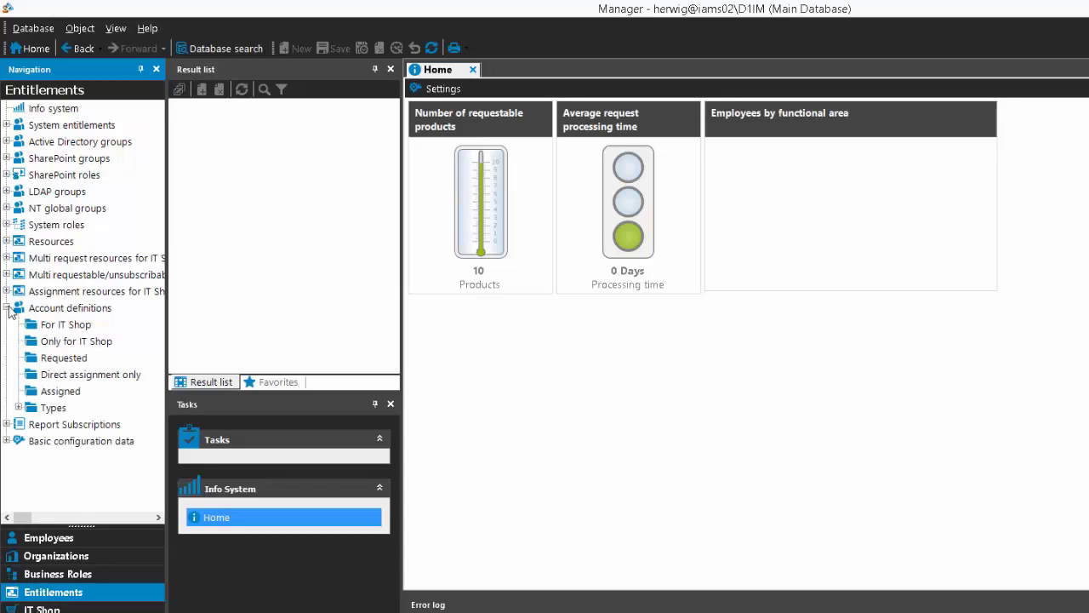
pyautogui.click(61, 309)
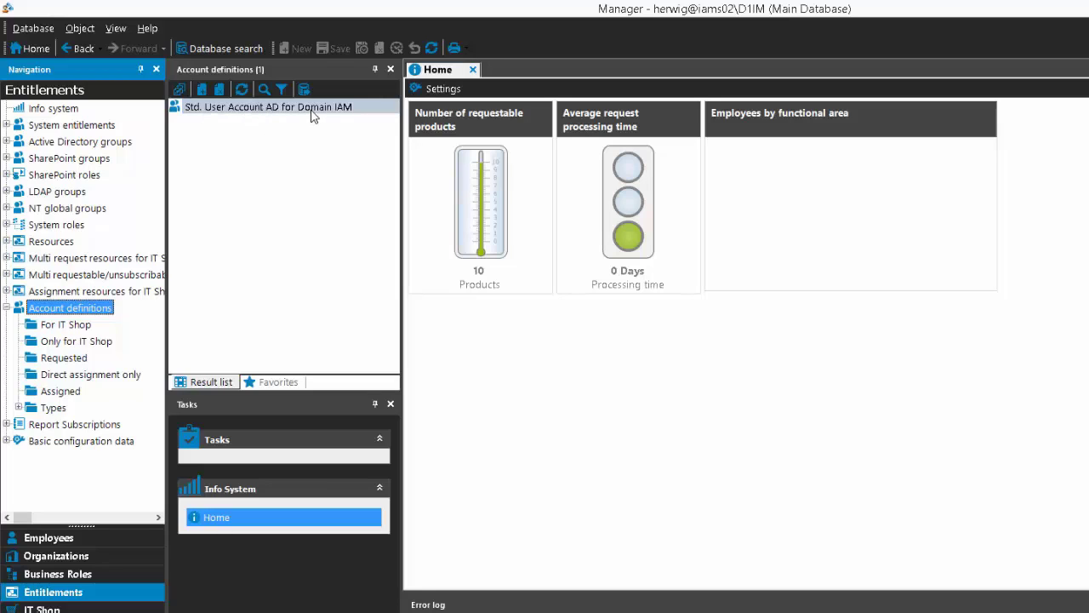
pyautogui.rightClick(246, 178)
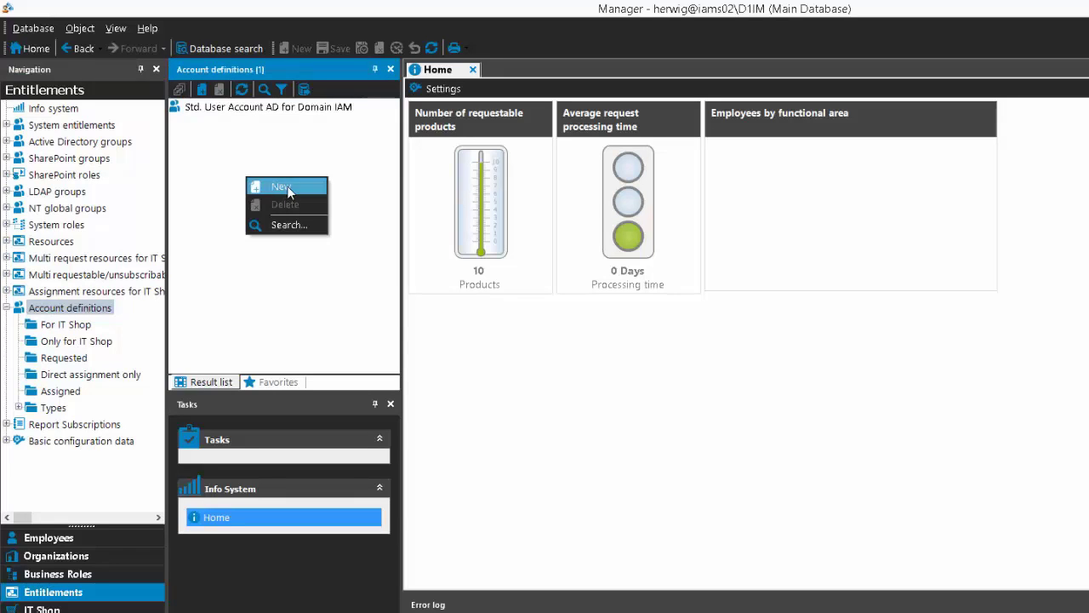
pyautogui.click(287, 186)
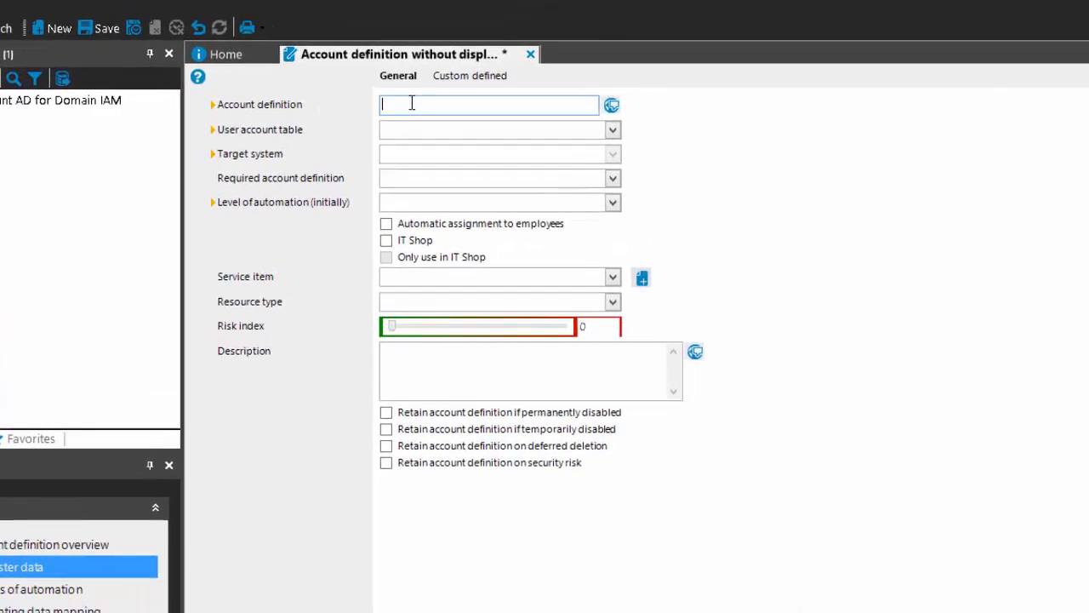
pyautogui.write('Admin Account AD for Domain IAM')
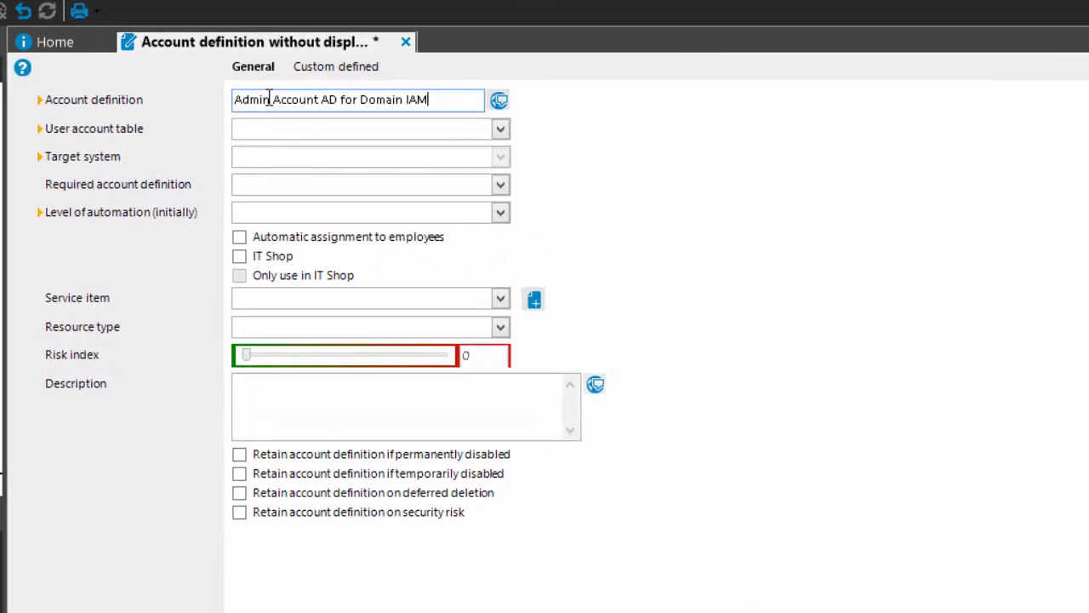
# Set the new account definition's user account table to ADSAccount and its target system to IAM.
pyautogui.click(507, 136)
pyautogui.click(501, 129)
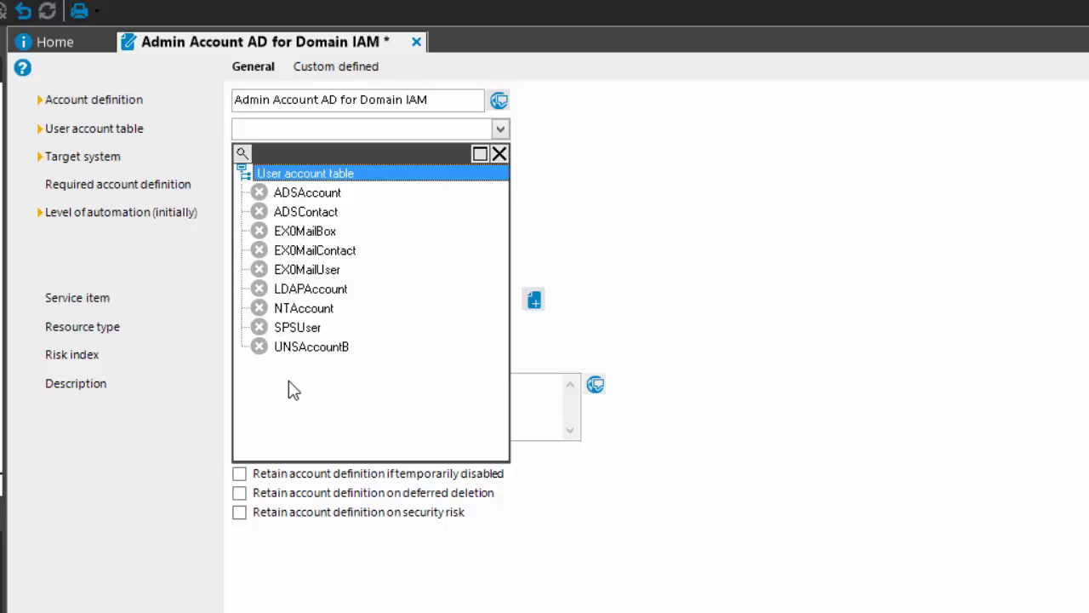
pyautogui.click(260, 195)
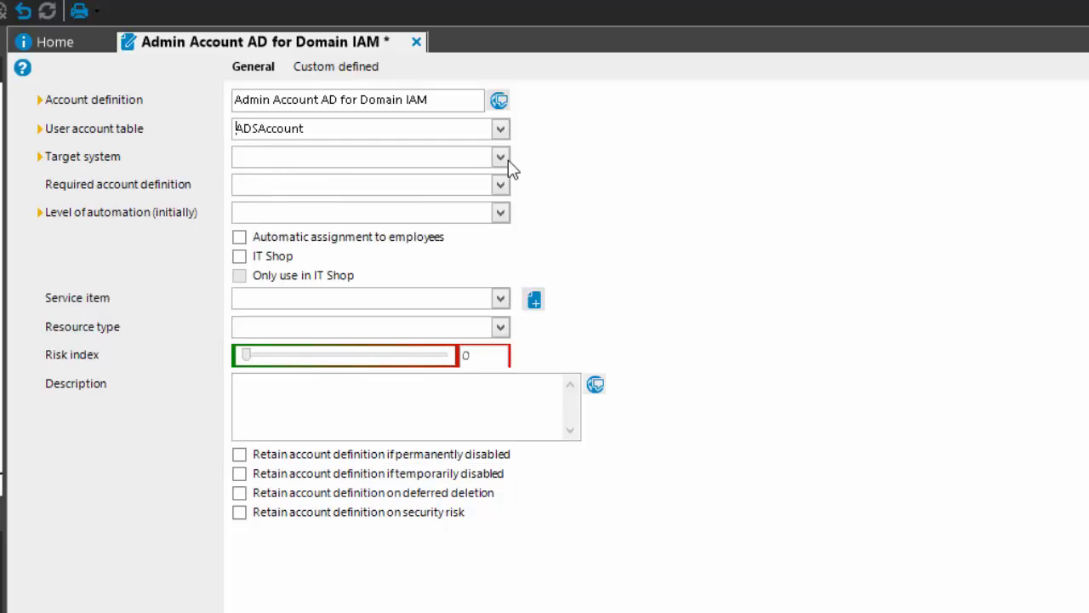
pyautogui.click(501, 160)
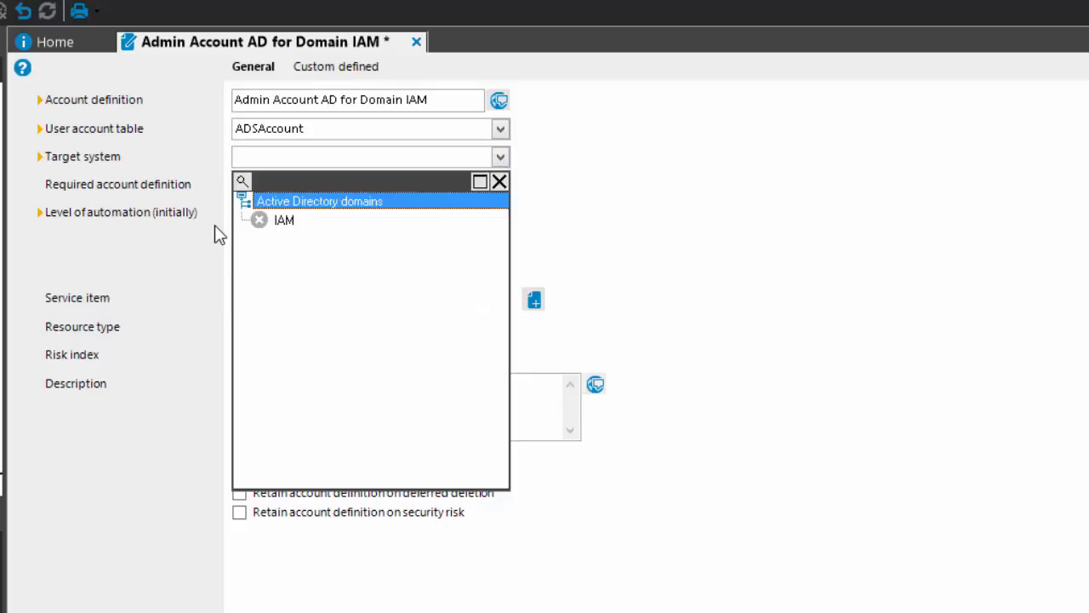
pyautogui.click(264, 223)
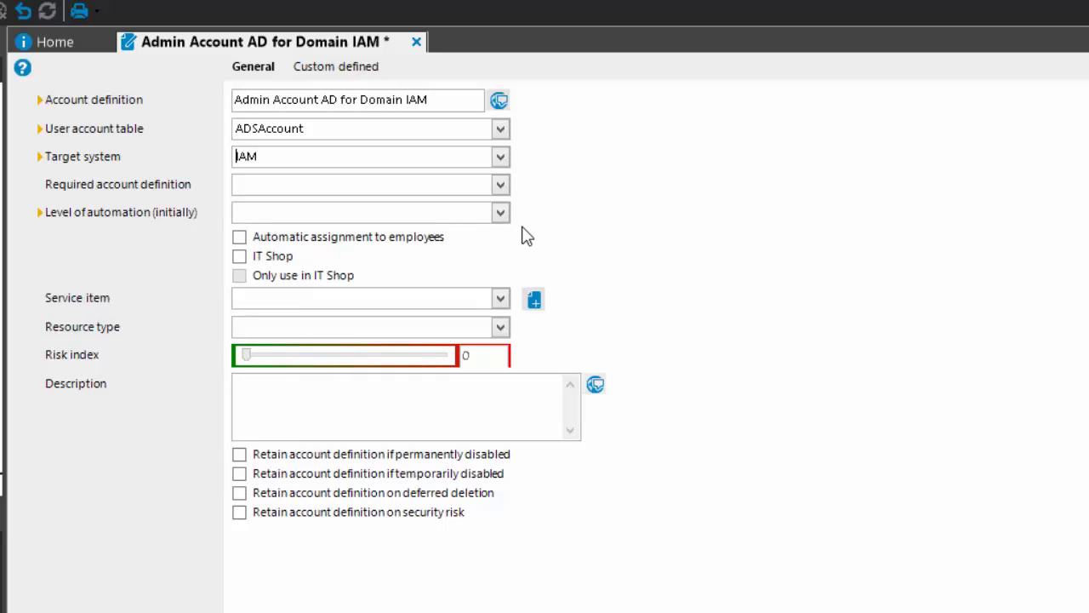
# Set the initial level of automation to Full managed and save the Admin account definition.
pyautogui.click(500, 213)
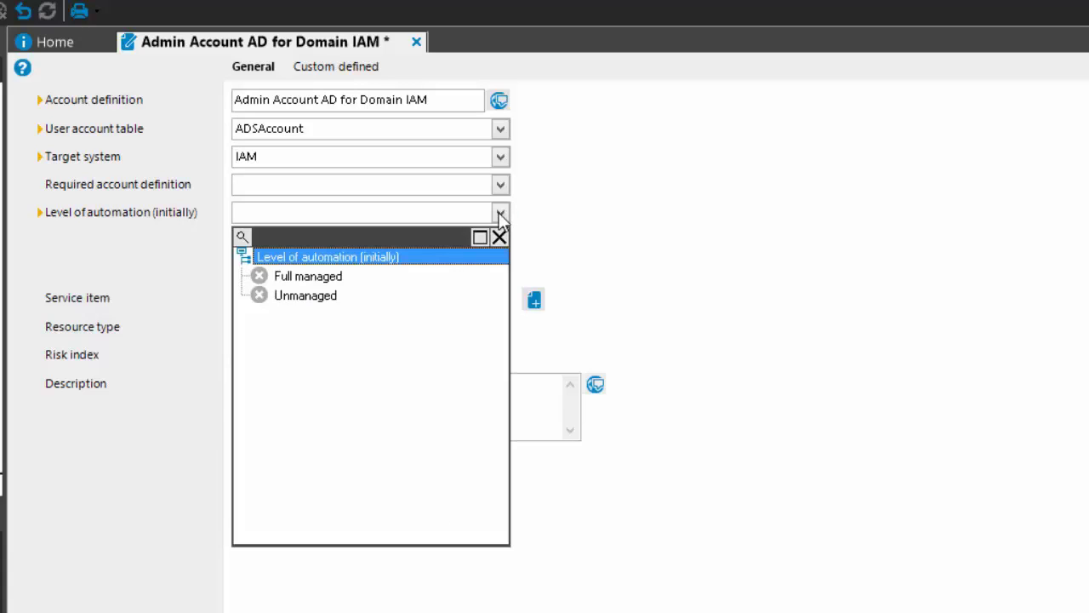
pyautogui.click(285, 276)
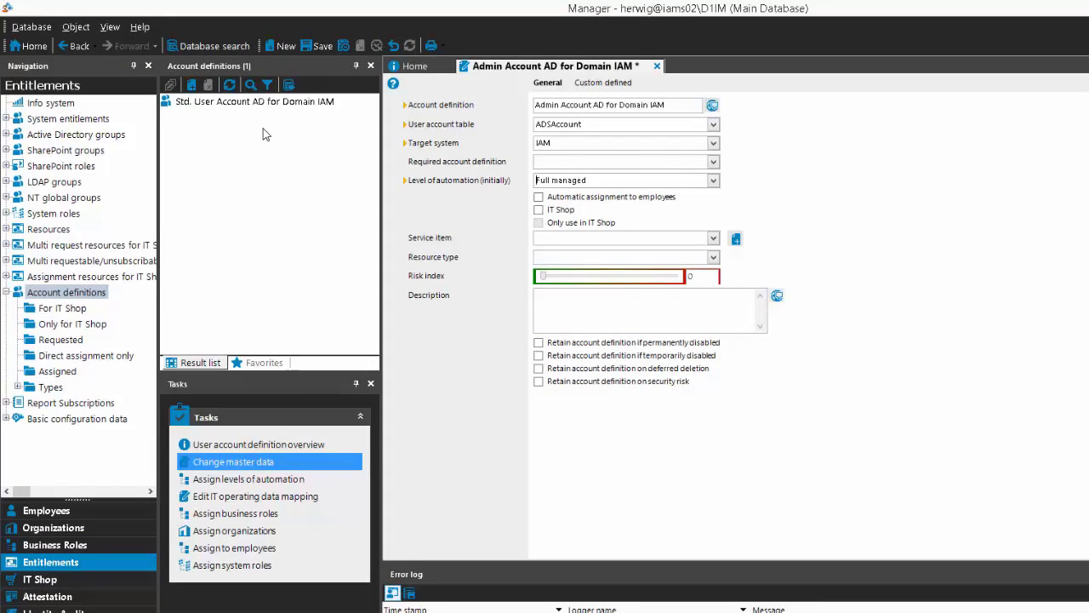
pyautogui.click(319, 52)
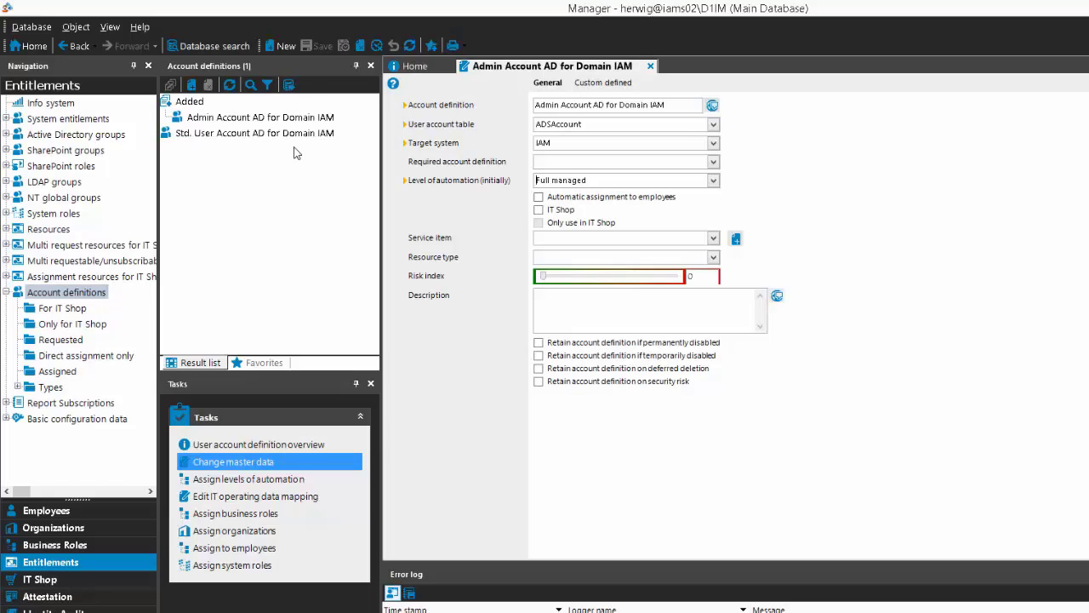
# Compare the master data of the "Std. User Account AD for Domain IAM" and "Admin Account AD for Domain IAM" account definitions.
pyautogui.click(245, 120)
pyautogui.click(247, 134)
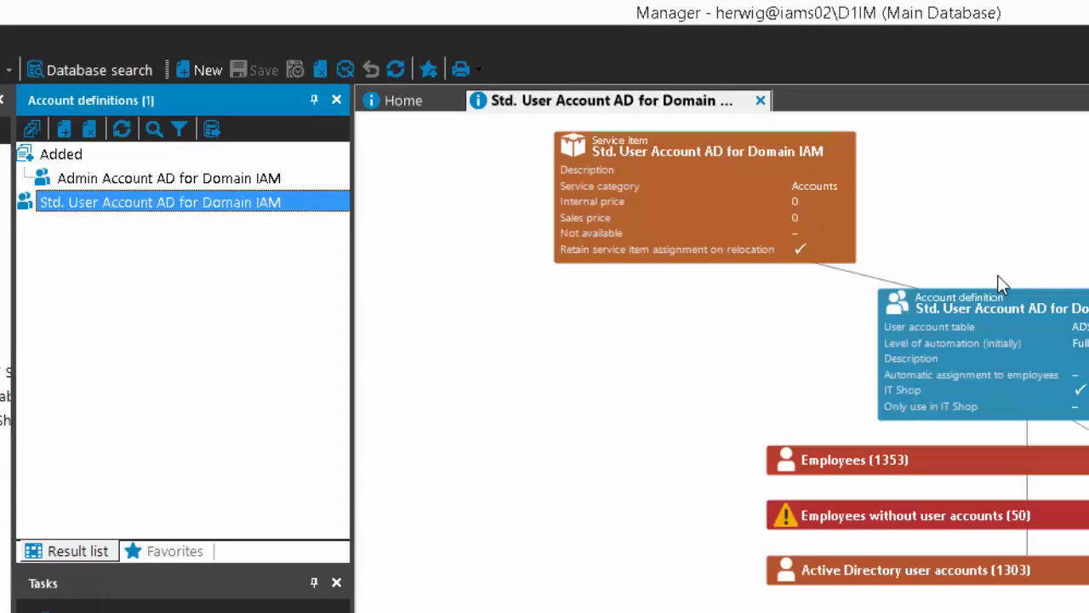
pyautogui.click(1000, 324)
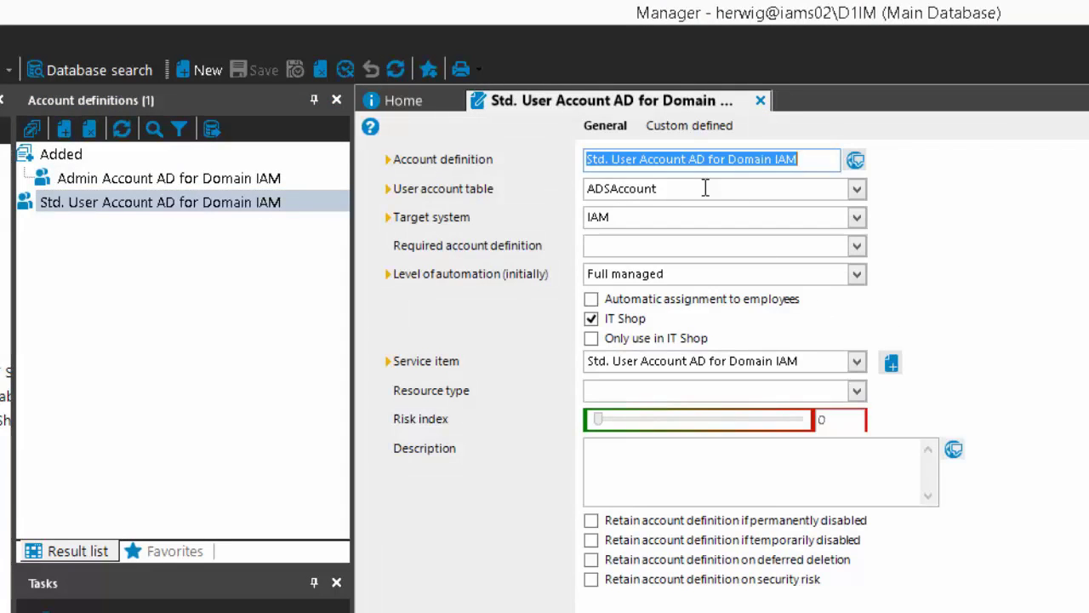
pyautogui.click(639, 216)
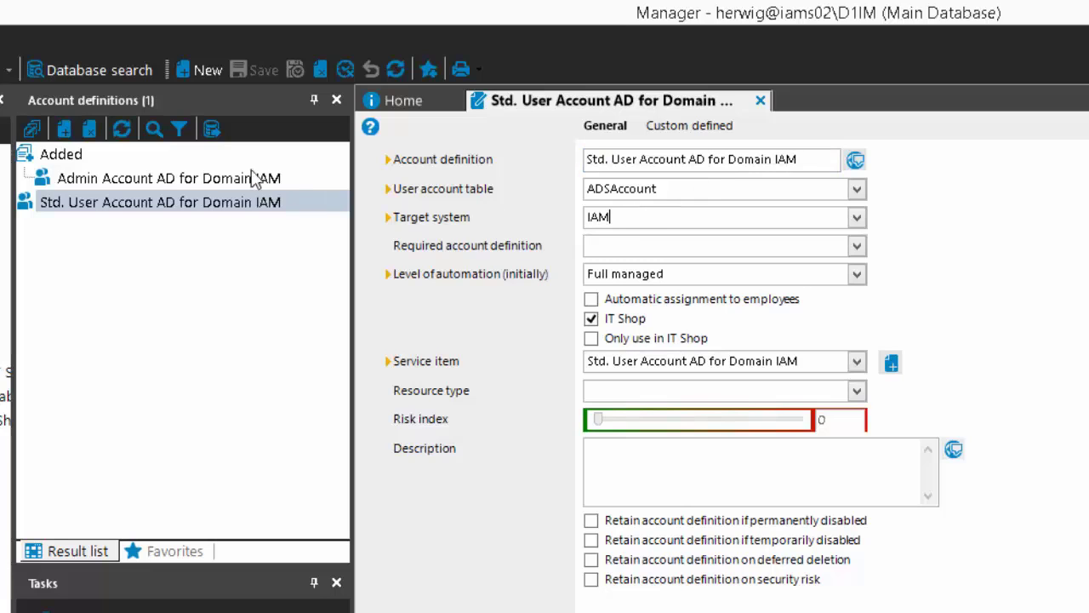
pyautogui.click(217, 181)
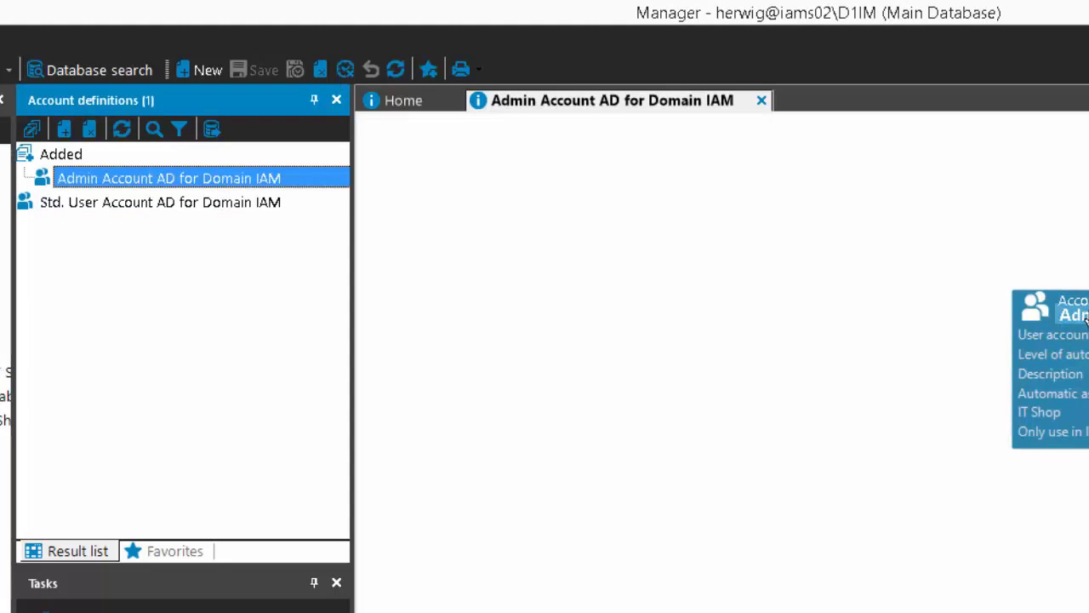
pyautogui.click(1029, 312)
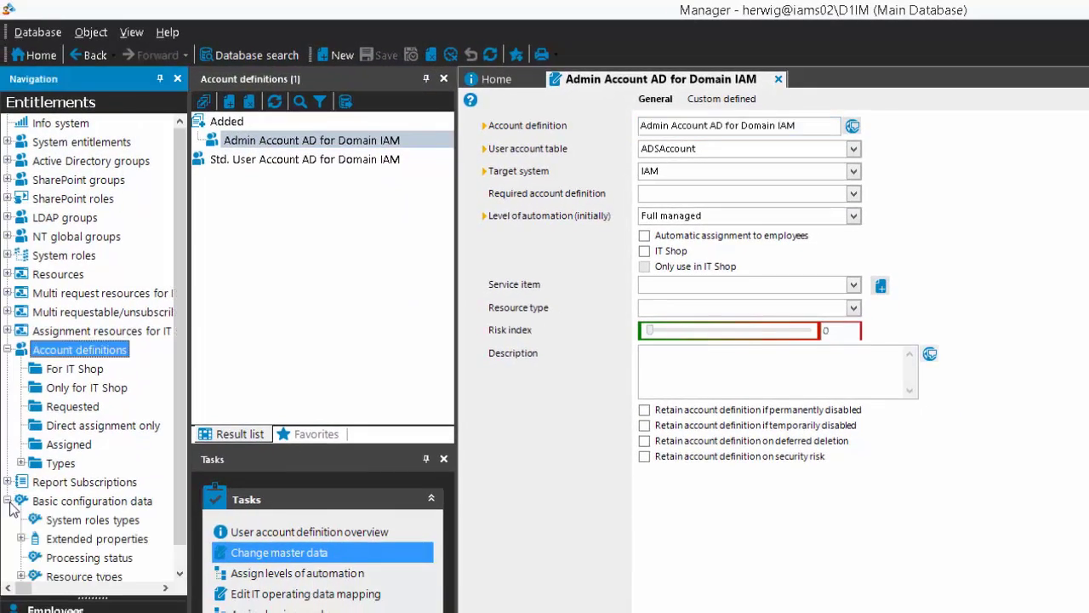
# Create a new level of automation named "Admin" in the basic configuration data of Entitlements.
pyautogui.scroll(-1, 180, 528)
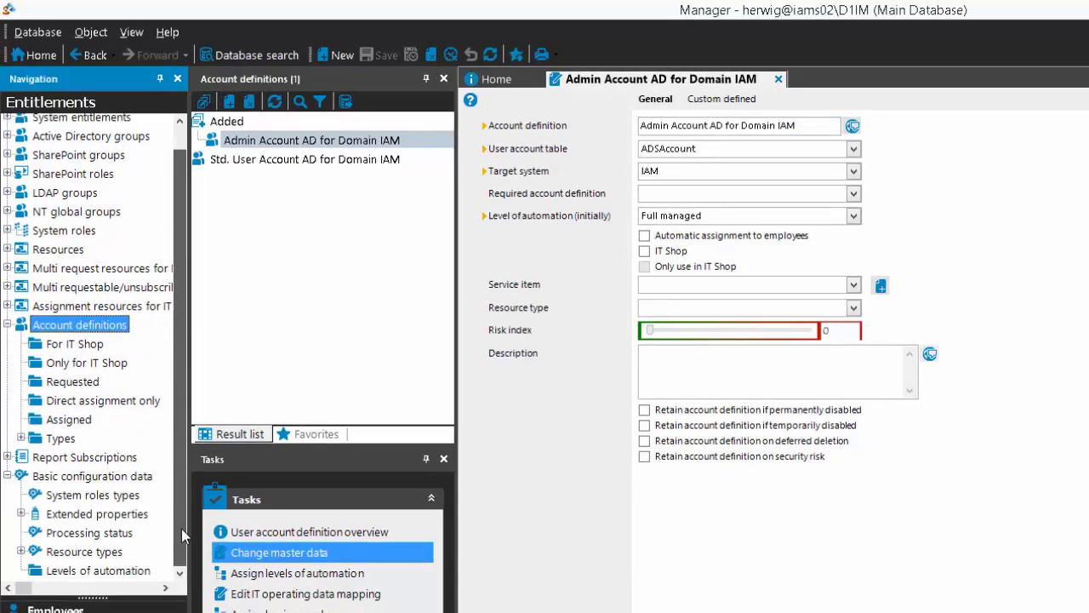
pyautogui.click(103, 570)
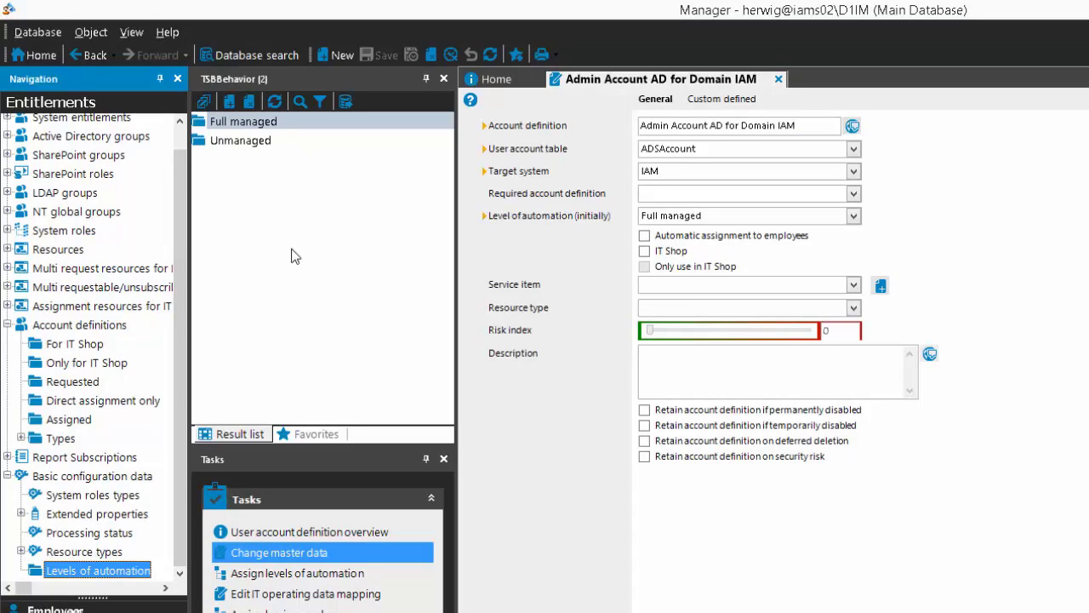
pyautogui.rightClick(302, 225)
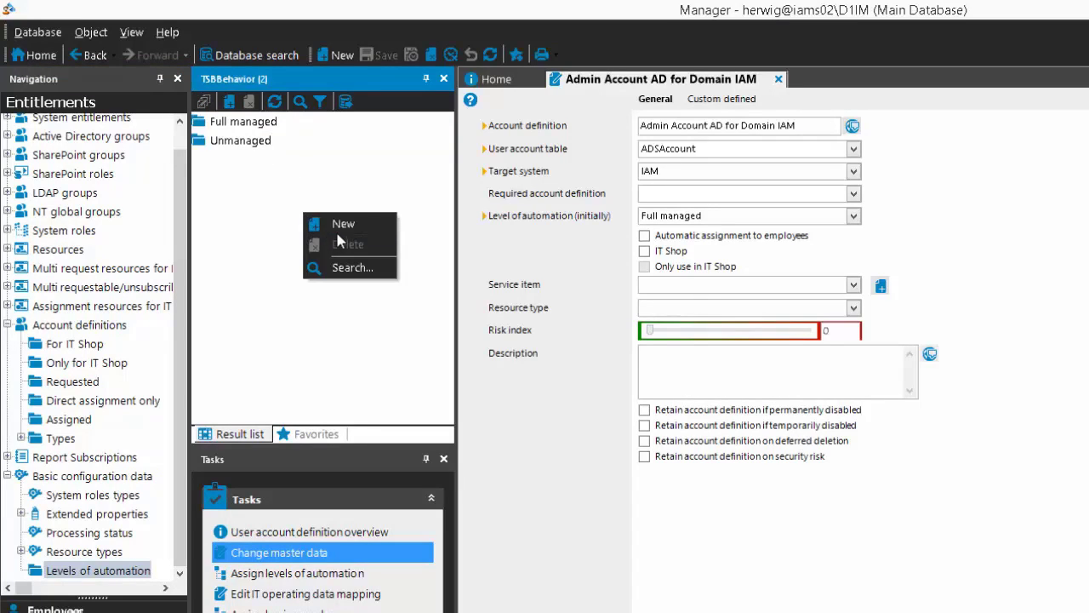
pyautogui.click(343, 223)
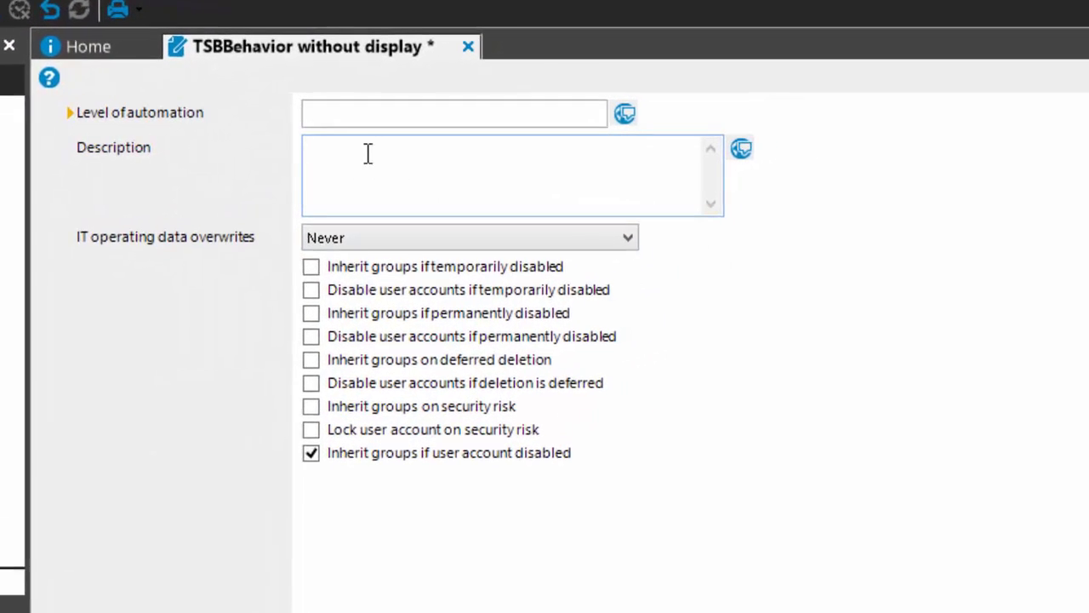
pyautogui.click(366, 114)
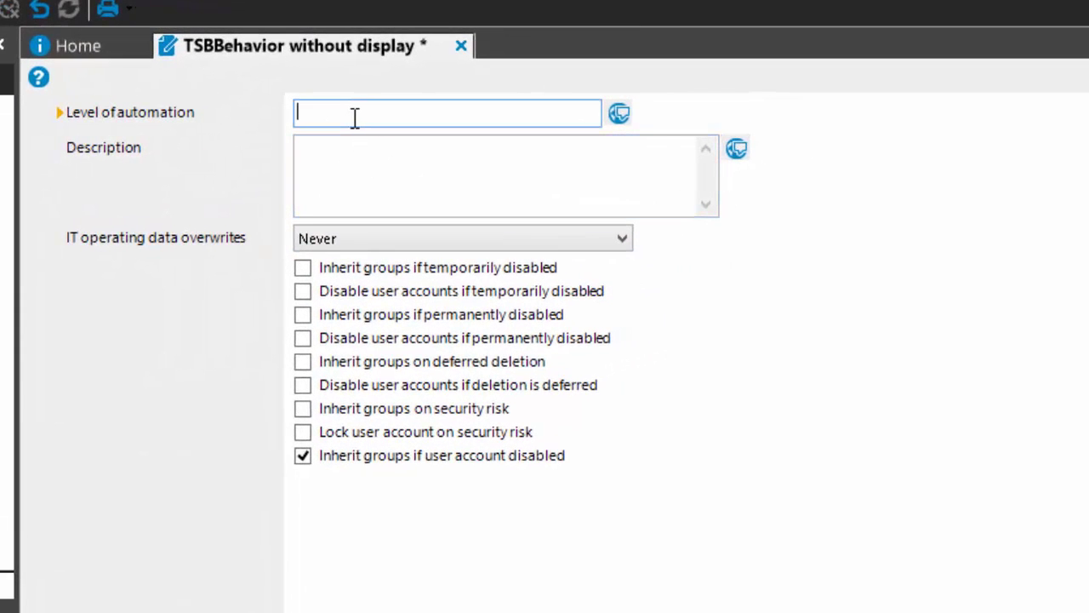
pyautogui.write('Admin')
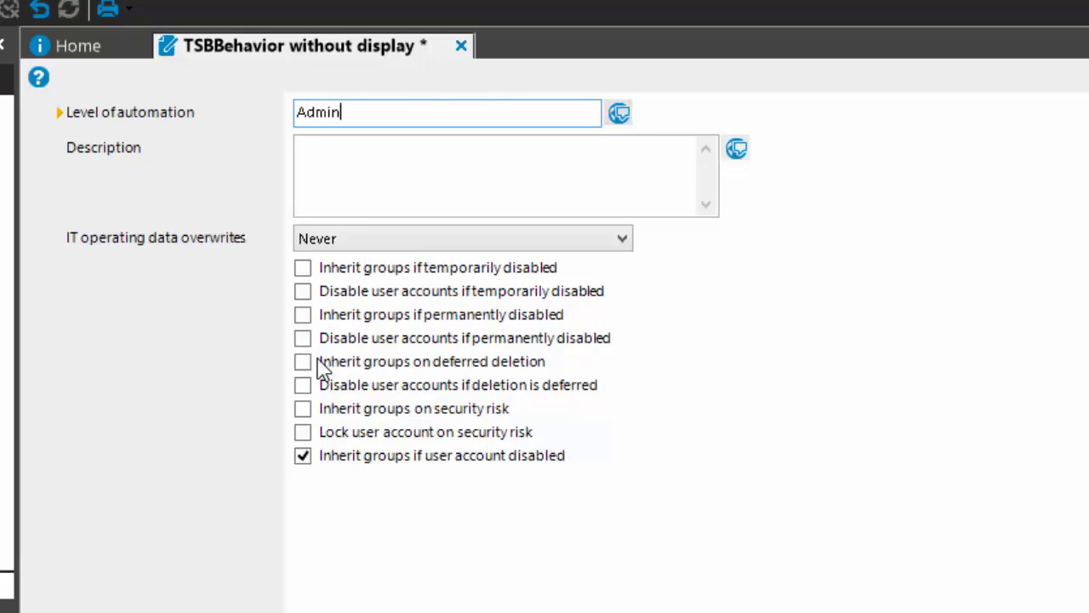
# Set IT operating data overwrites to Always for the Admin level of automation and save it.
pyautogui.press('Tab')
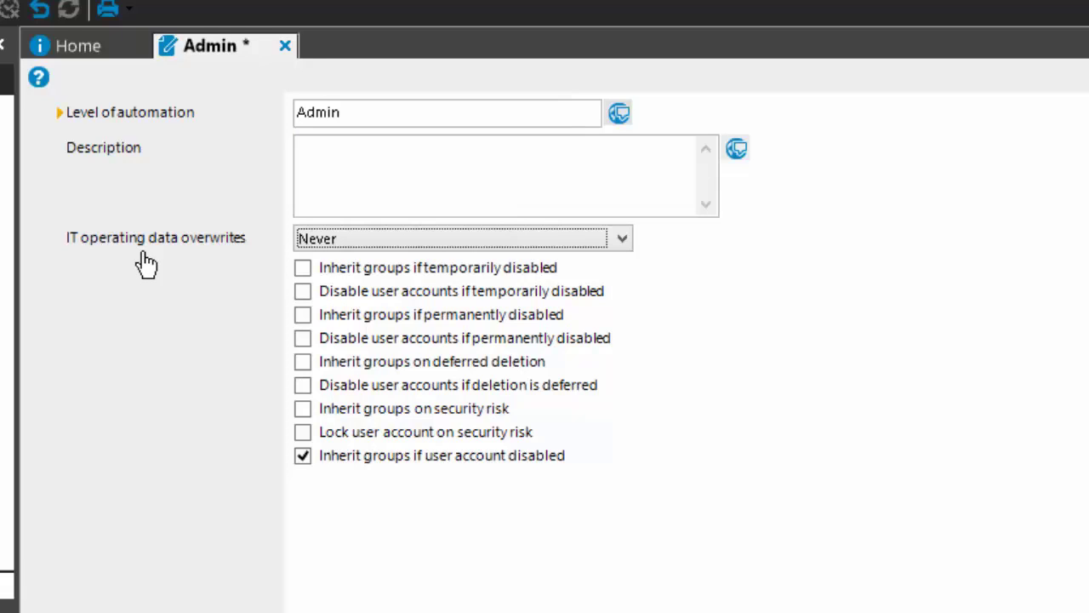
pyautogui.click(357, 243)
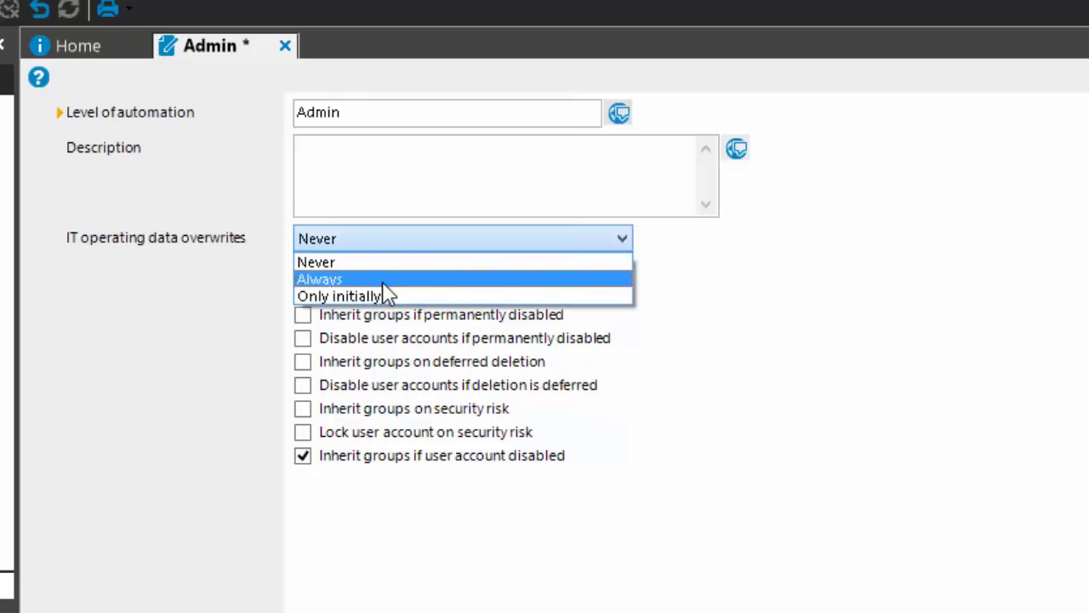
pyautogui.click(342, 279)
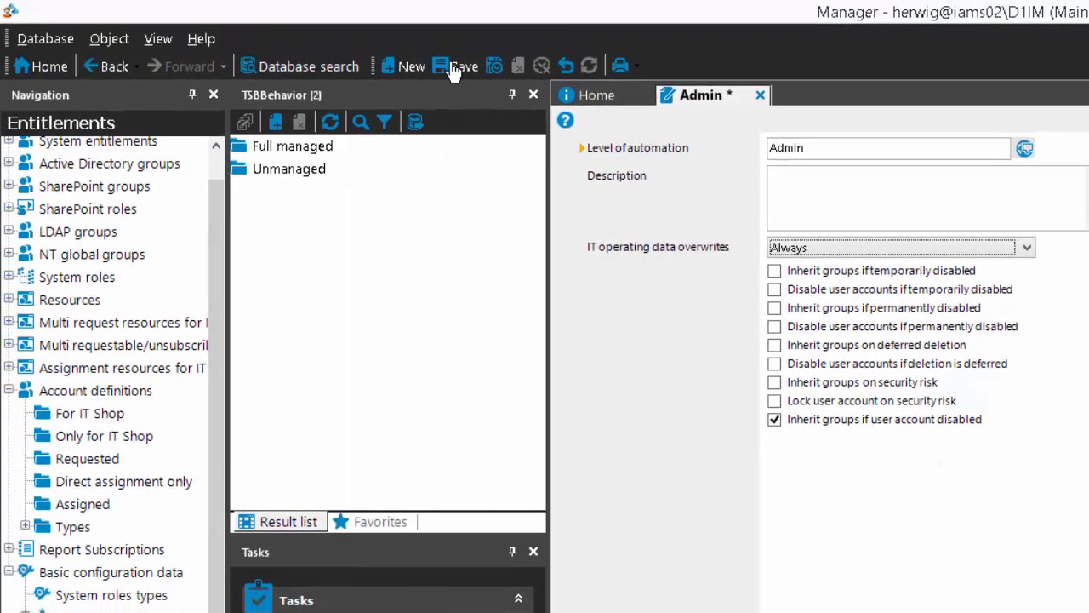
pyautogui.click(448, 65)
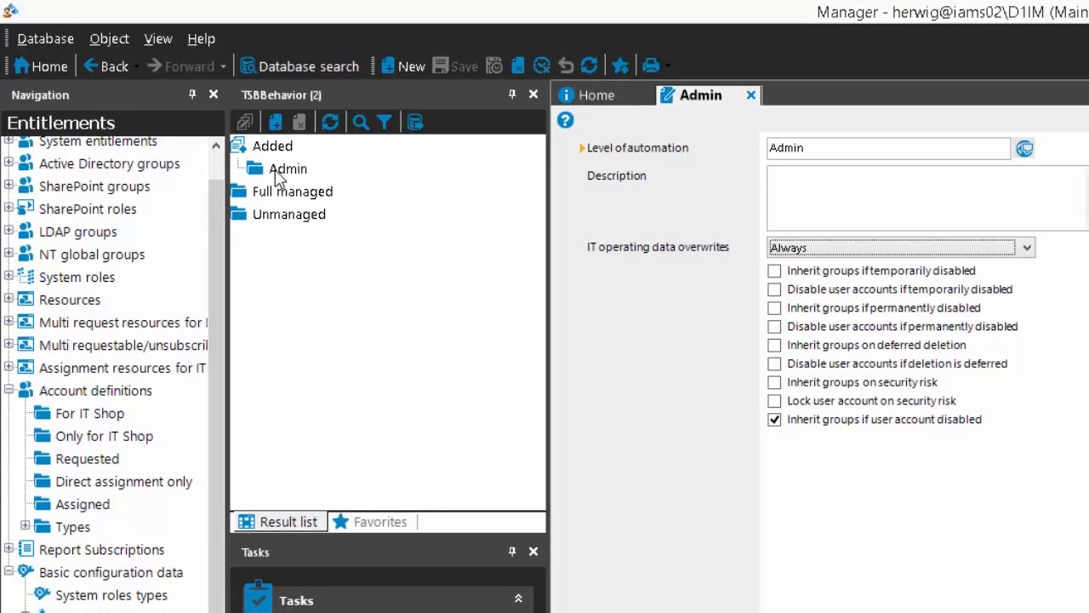
# Change the initial level of automation of the "Admin Account AD for Domain IAM" account definition to Admin and save.
pyautogui.click(70, 393)
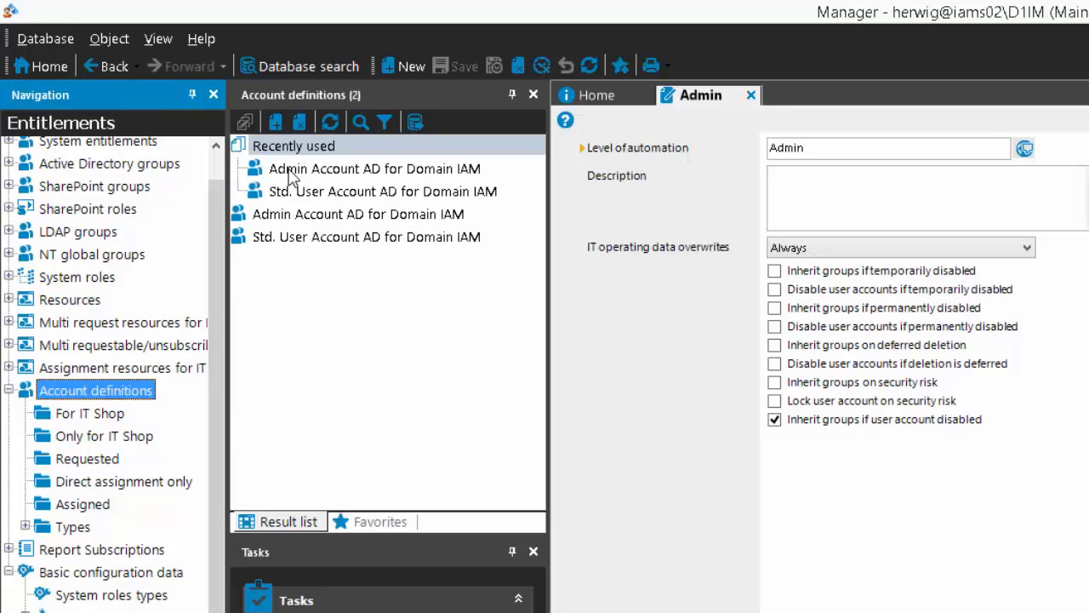
pyautogui.click(315, 170)
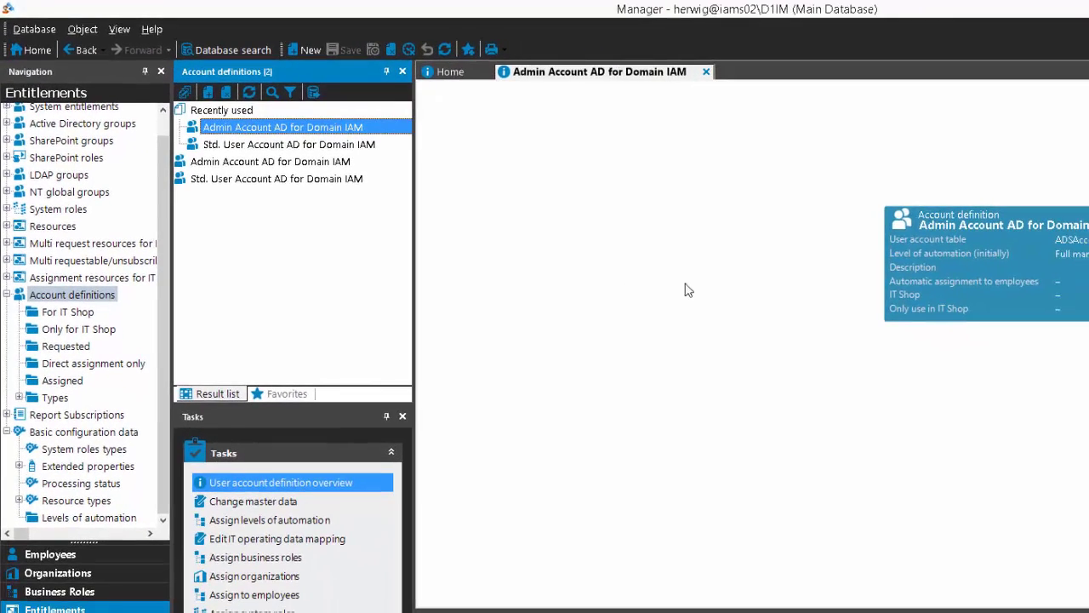
pyautogui.click(1050, 226)
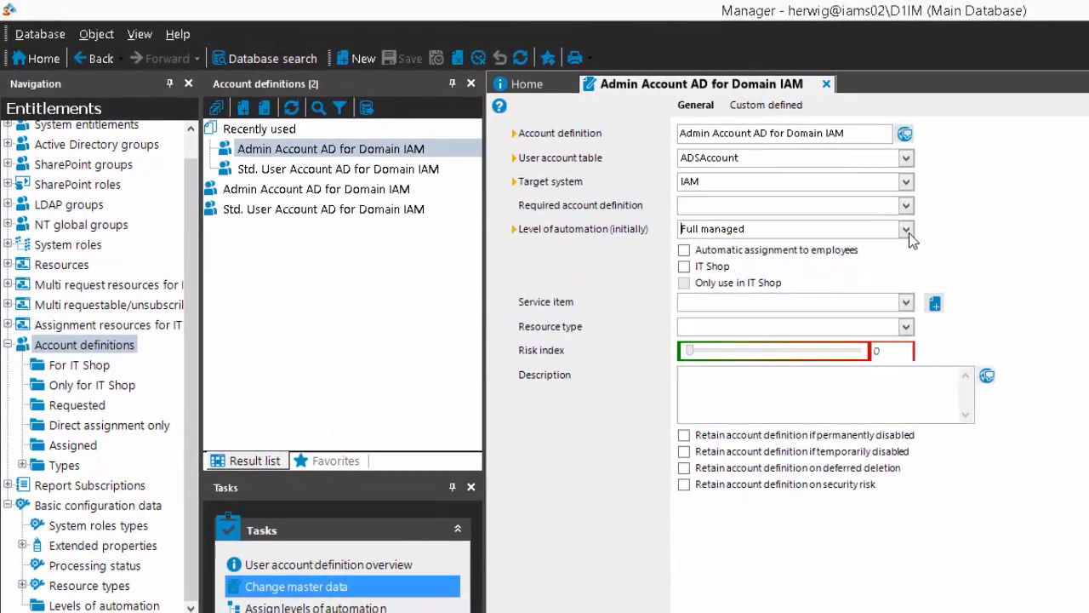
pyautogui.click(846, 216)
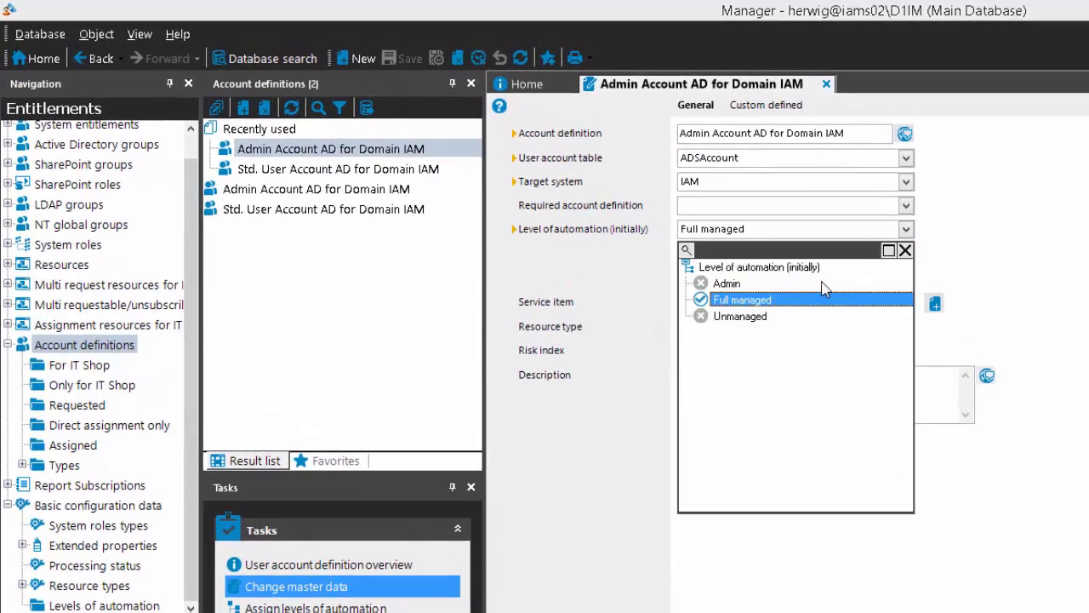
pyautogui.click(719, 284)
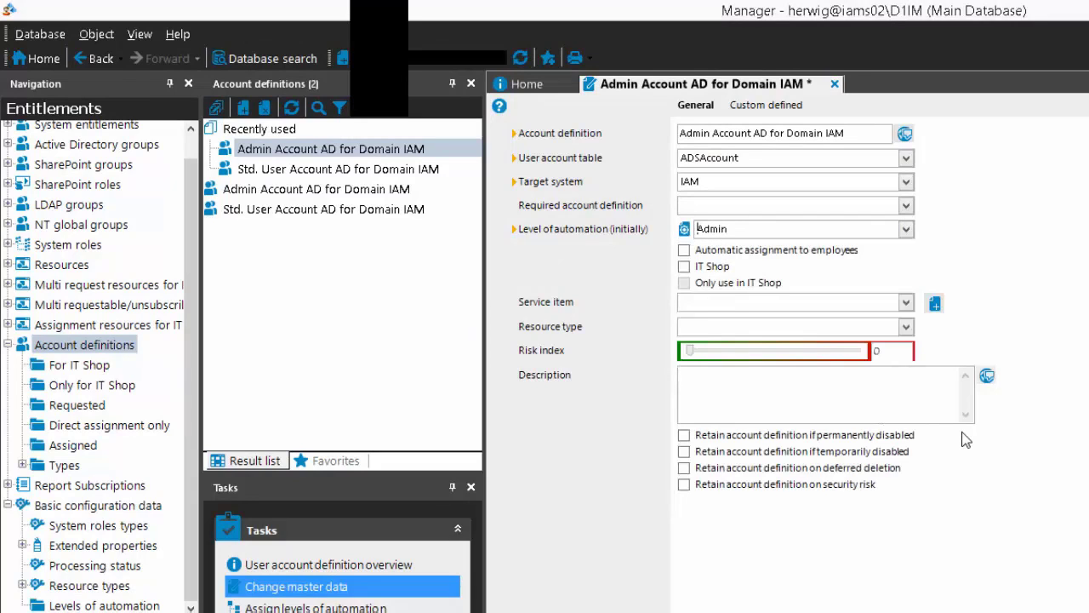
pyautogui.click(409, 55)
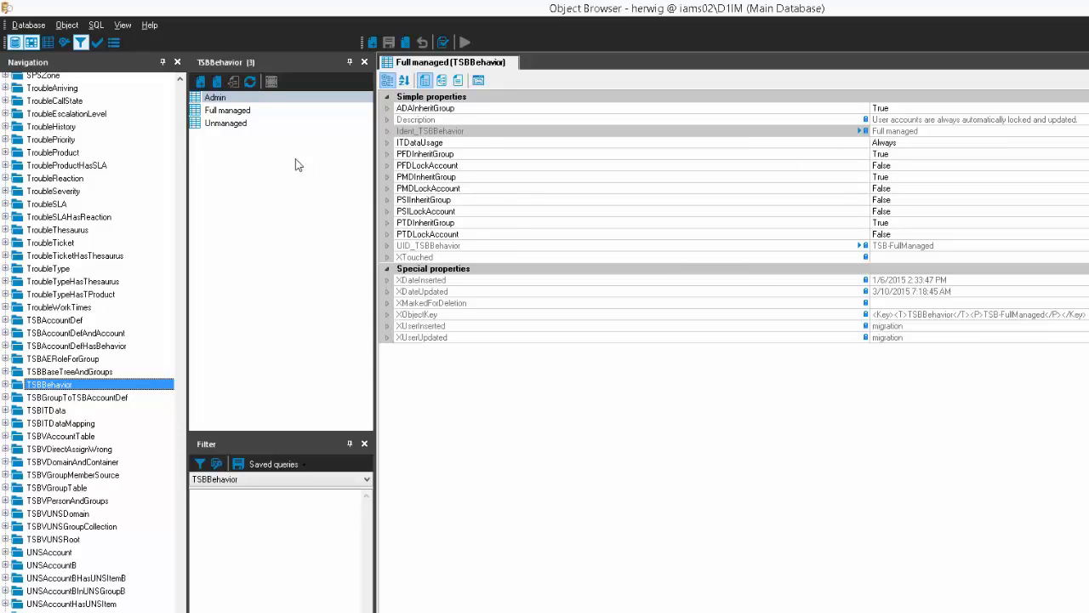
# In Object Browser, examine the Admin record in the TSBBehavior table and the first account definition in TSBAccountDef.
pyautogui.click(247, 97)
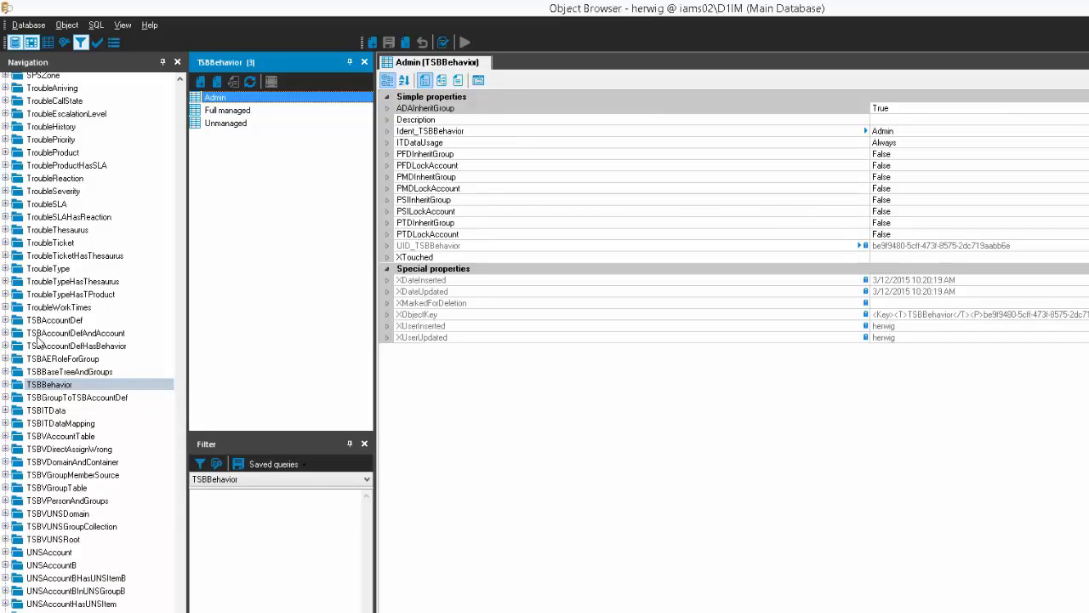
pyautogui.click(62, 320)
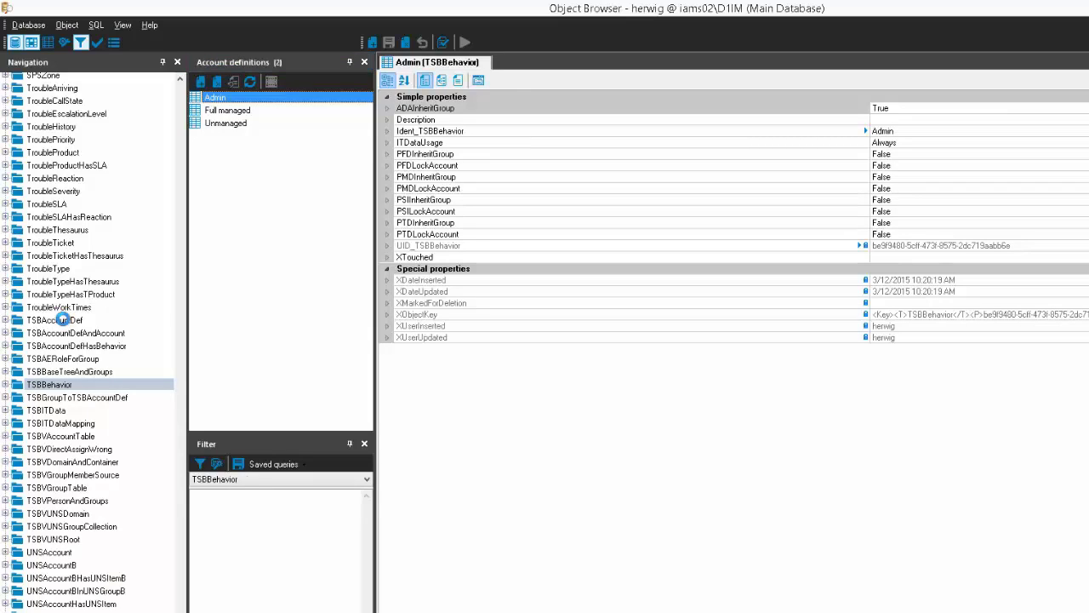
pyautogui.click(250, 97)
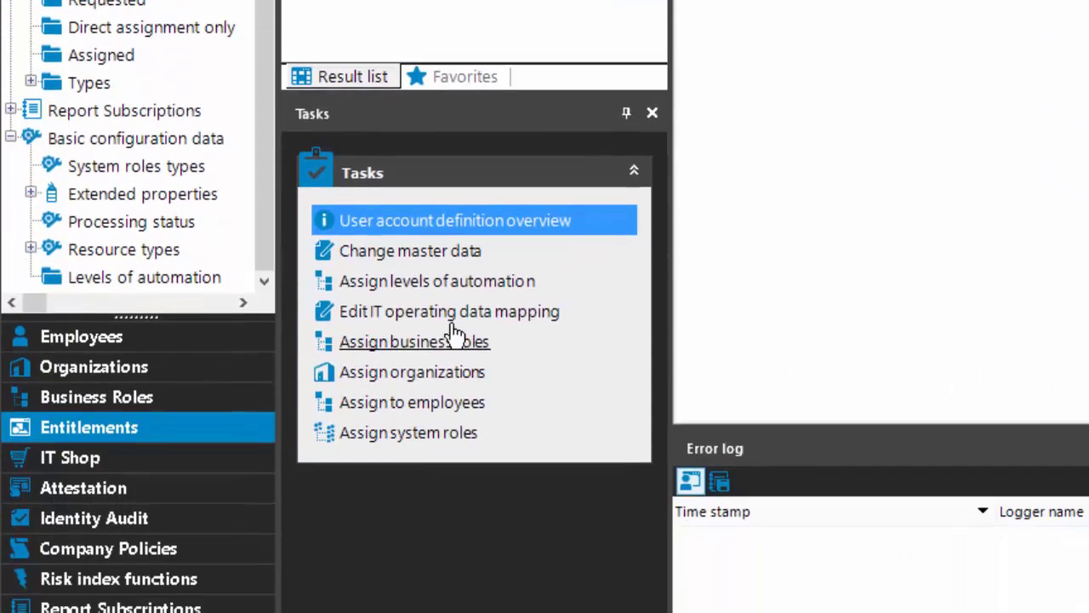
# In Manager, add an IT operating data mapping for column ADSAccount - UID_ADSContainer to the "Admin Account AD for Domain IAM" definition.
pyautogui.click(449, 318)
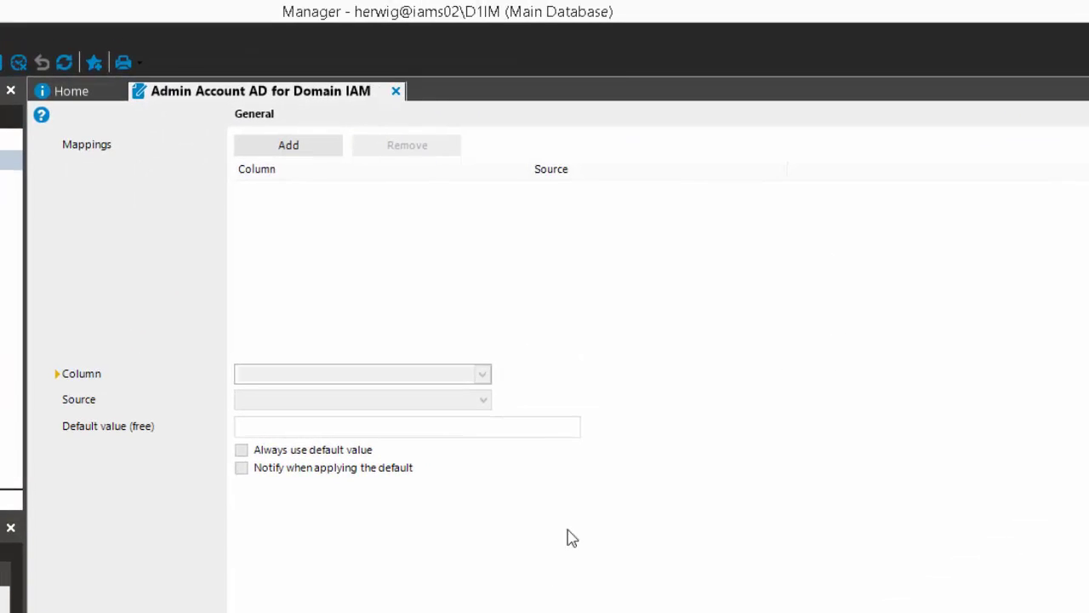
pyautogui.click(323, 150)
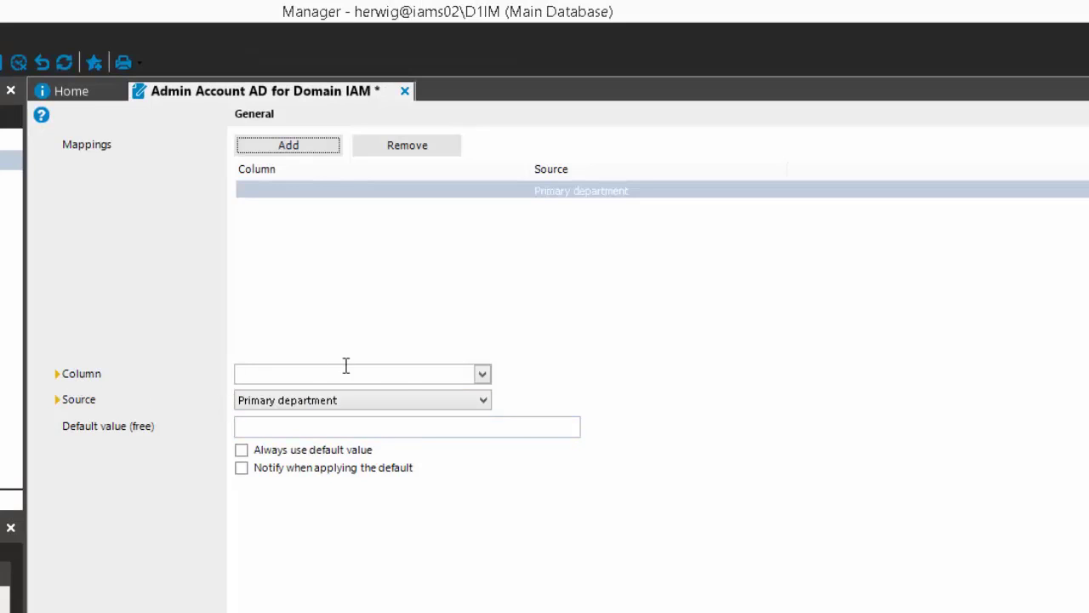
pyautogui.click(485, 377)
pyautogui.click(482, 376)
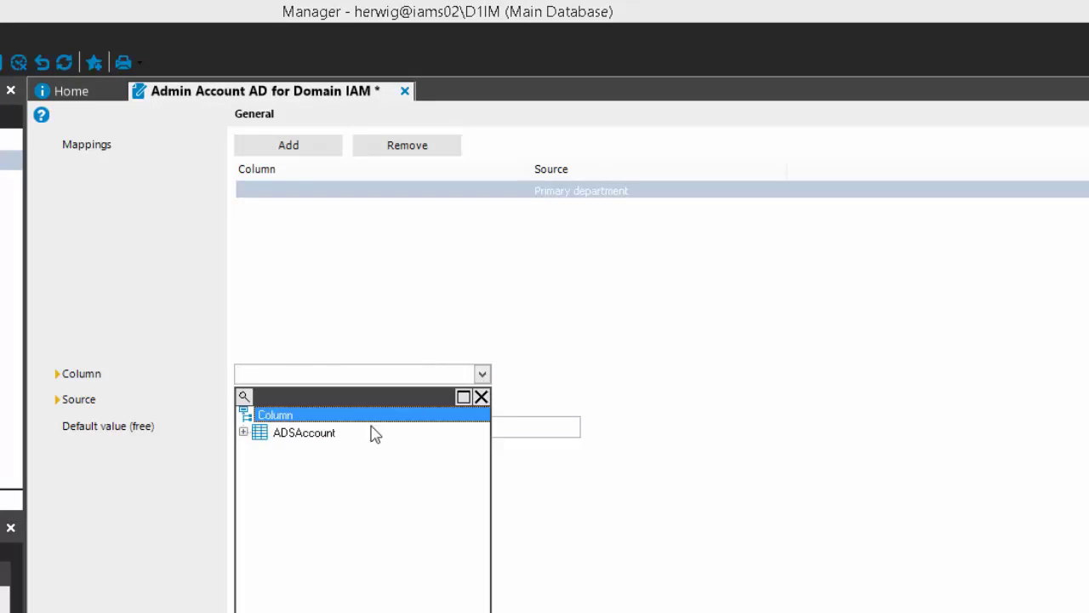
pyautogui.click(245, 433)
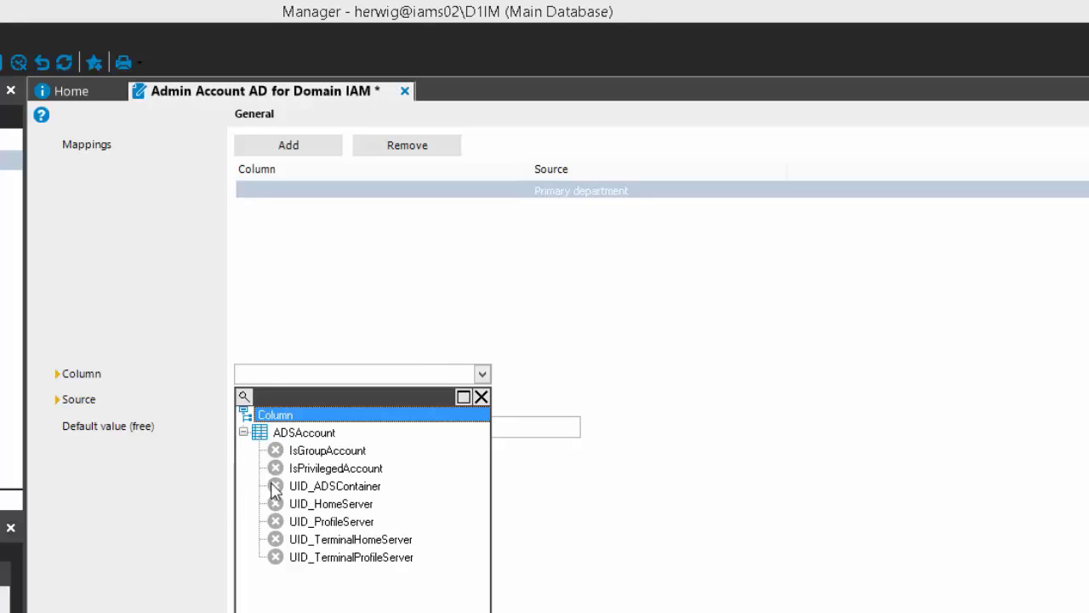
pyautogui.click(274, 491)
pyautogui.click(274, 491)
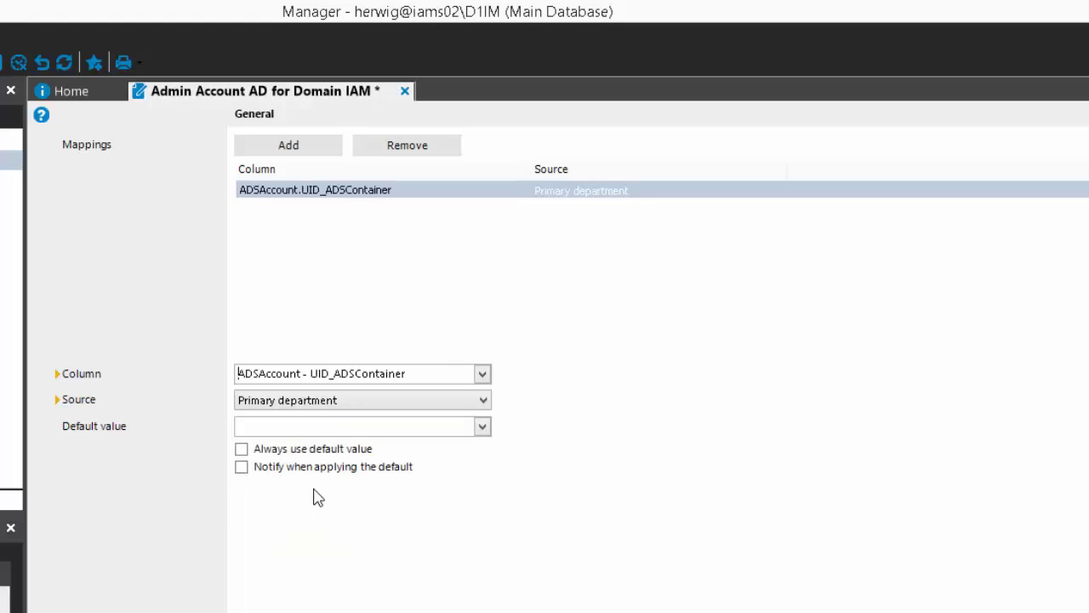
# Set the admin mapping's default value to the IAM.corp/Admin container and enable always using the default value.
pyautogui.click(482, 402)
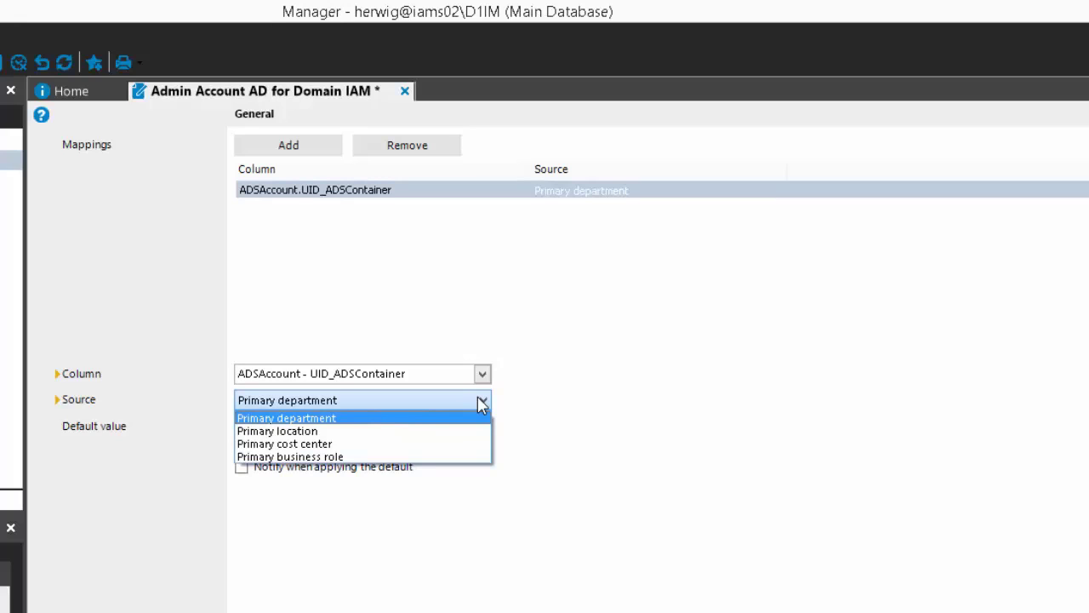
pyautogui.click(312, 417)
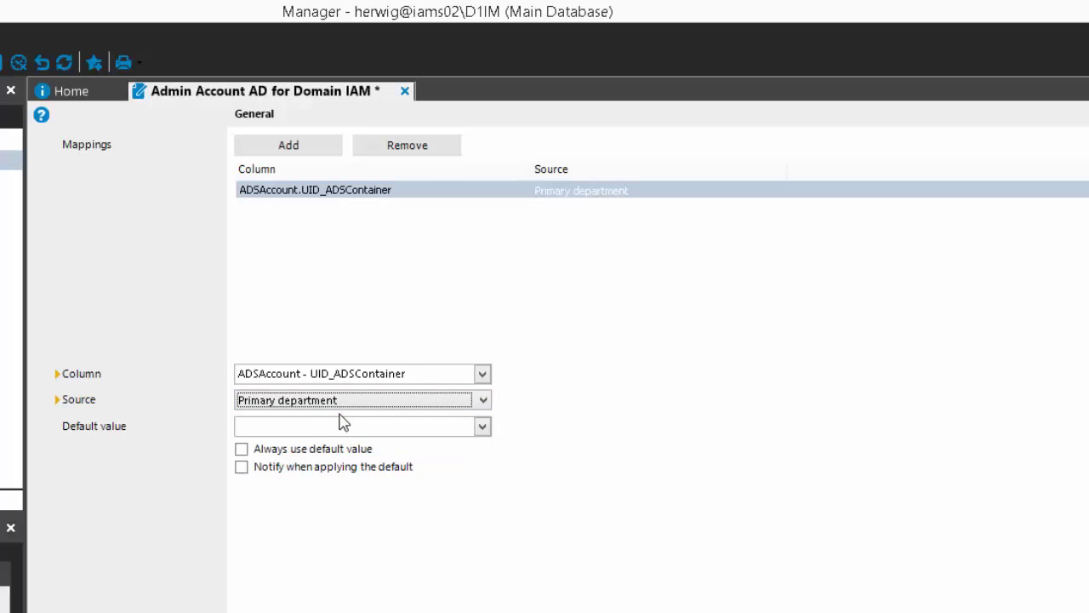
pyautogui.click(482, 428)
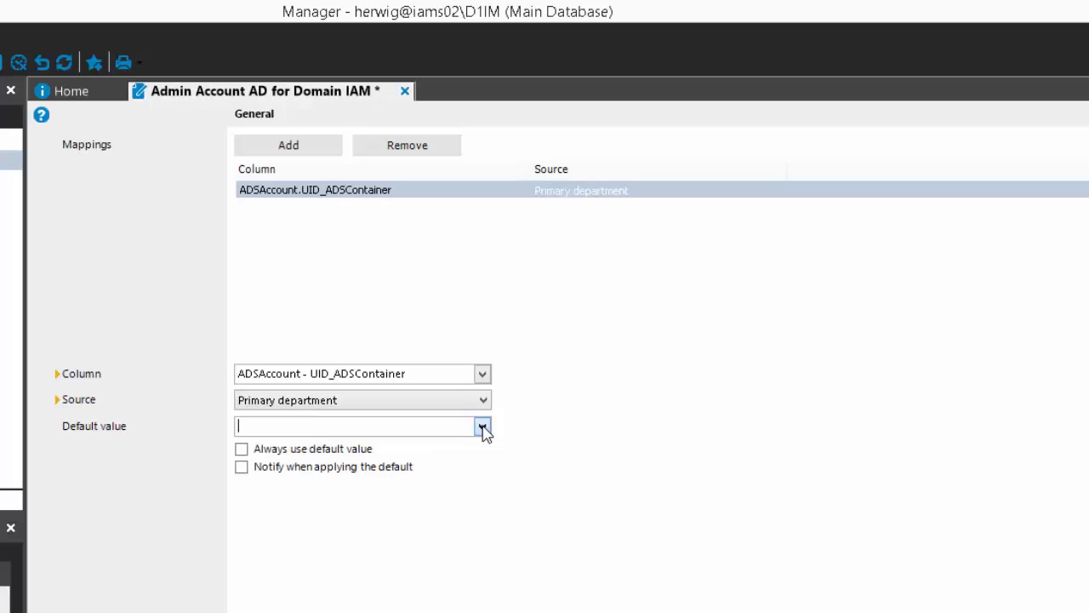
pyautogui.click(483, 428)
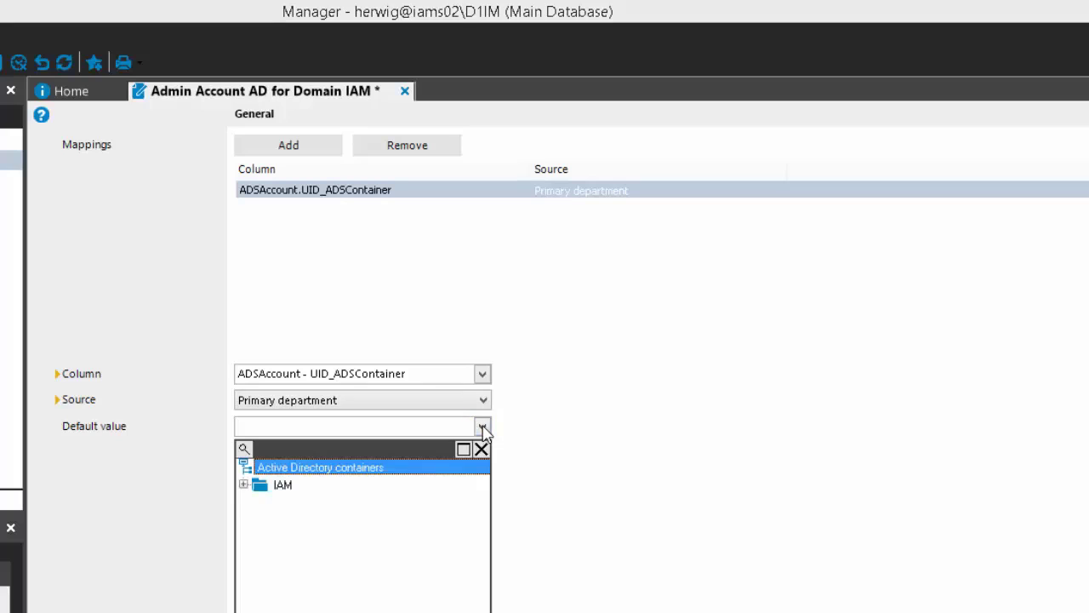
pyautogui.click(245, 486)
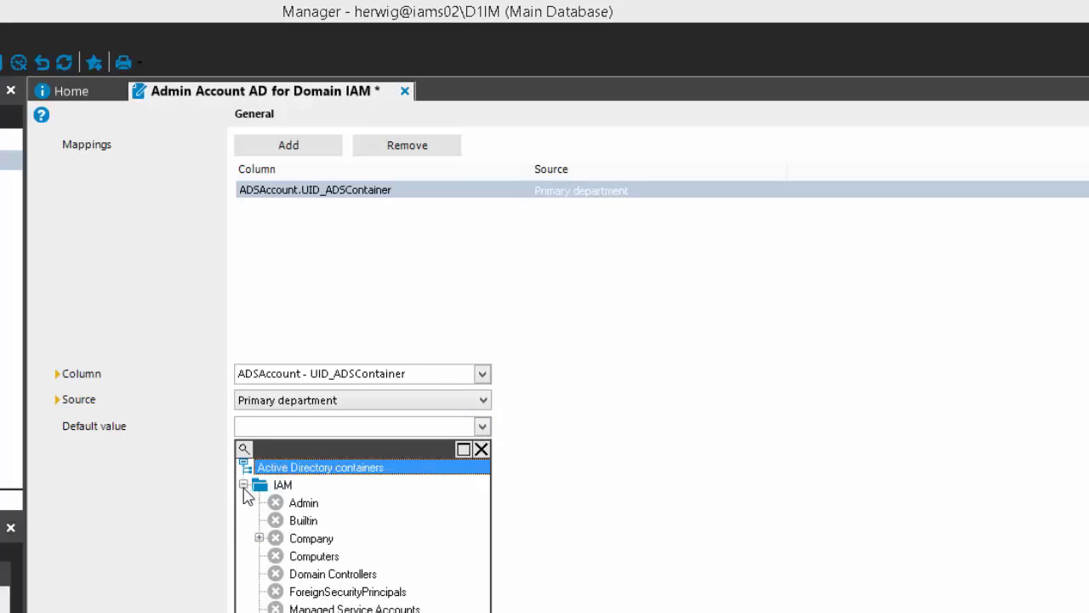
pyautogui.click(289, 503)
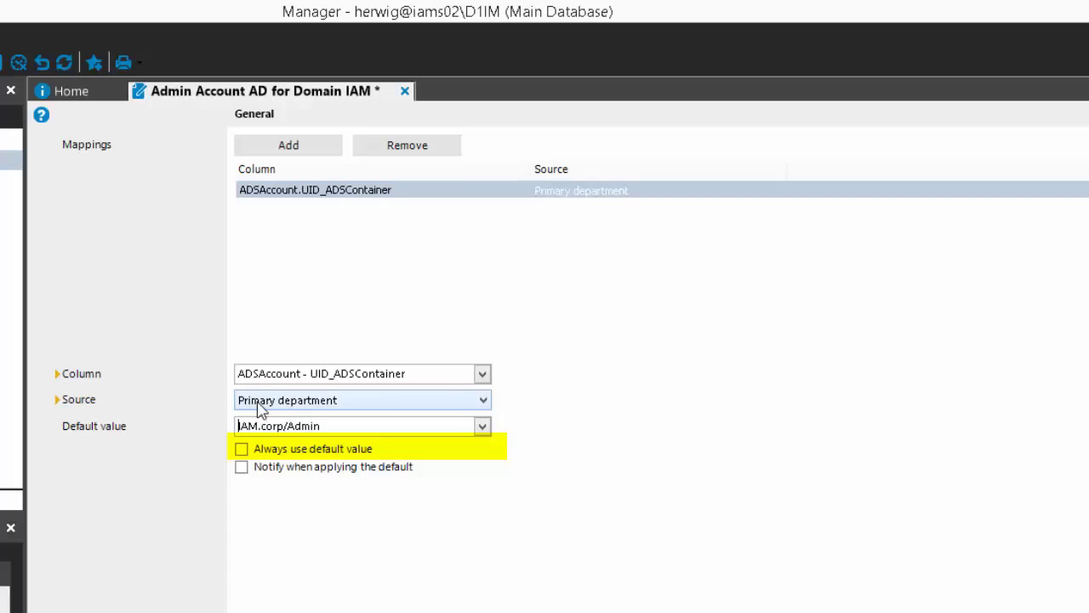
pyautogui.click(240, 449)
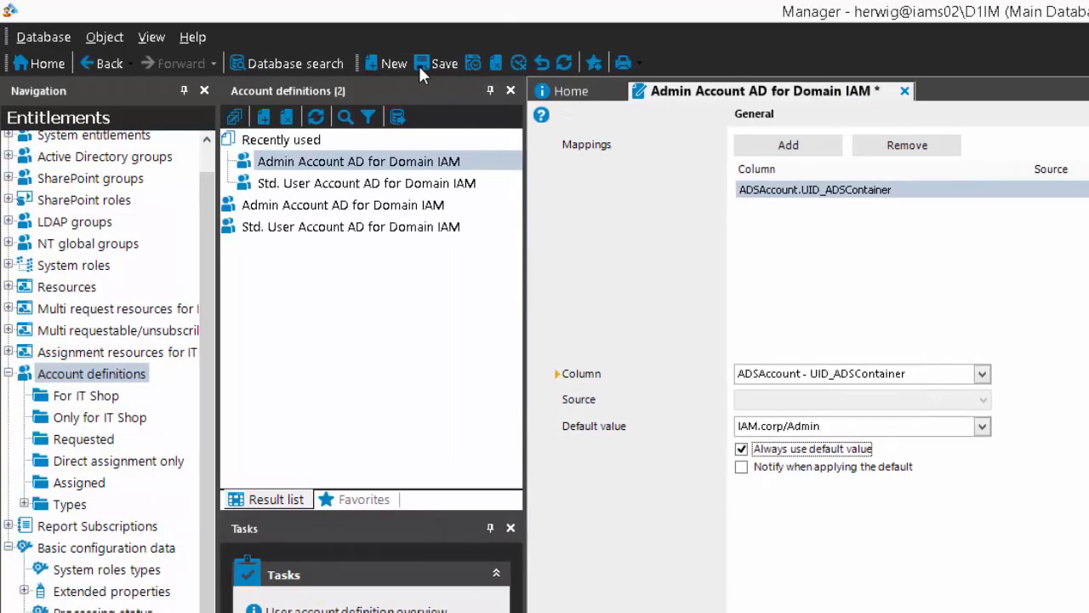
# Add an IT operating data mapping for column ADSAccount - UID_ADSContainer to the "Std. User Account AD for Domain IAM" definition.
pyautogui.click(384, 189)
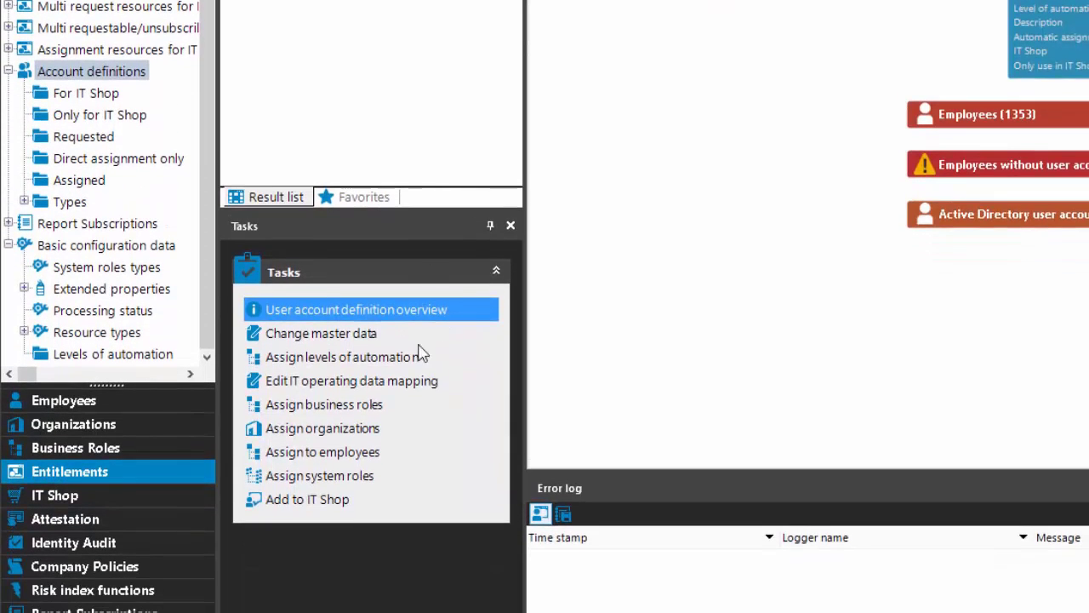
pyautogui.click(281, 391)
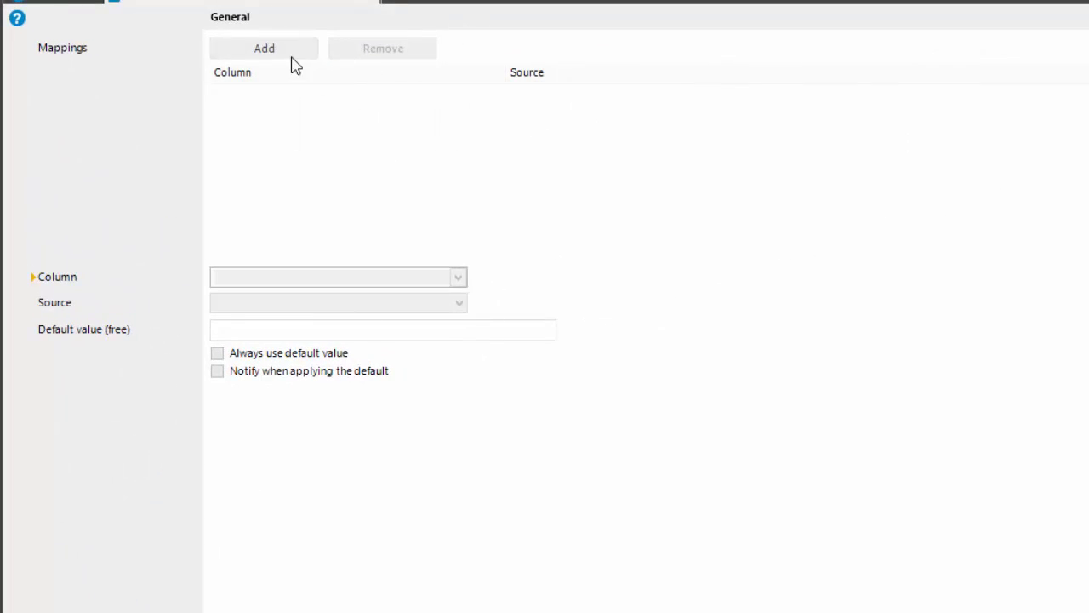
pyautogui.click(293, 51)
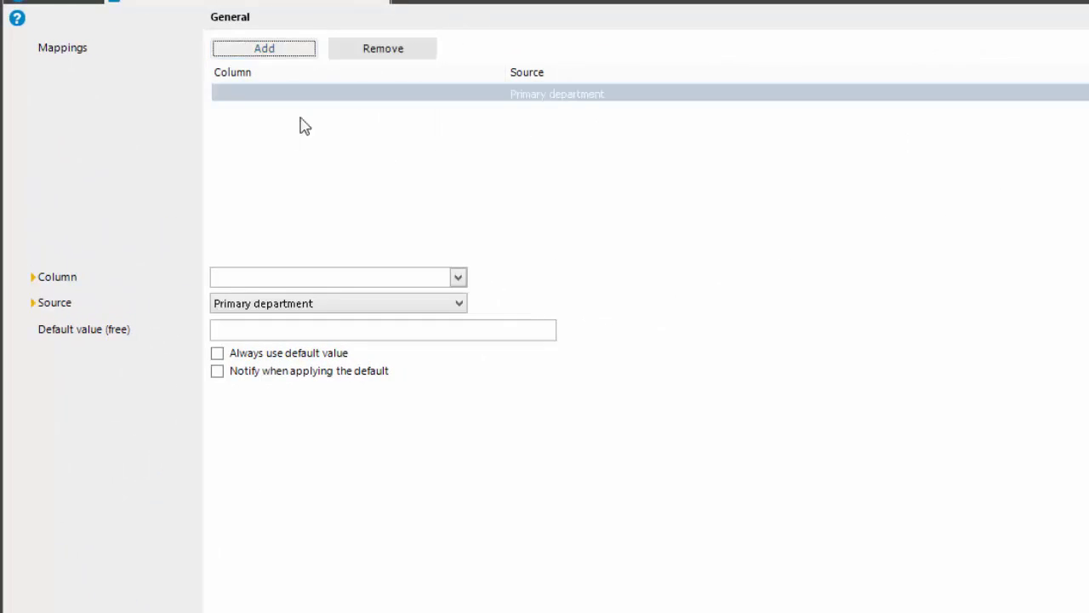
pyautogui.click(457, 278)
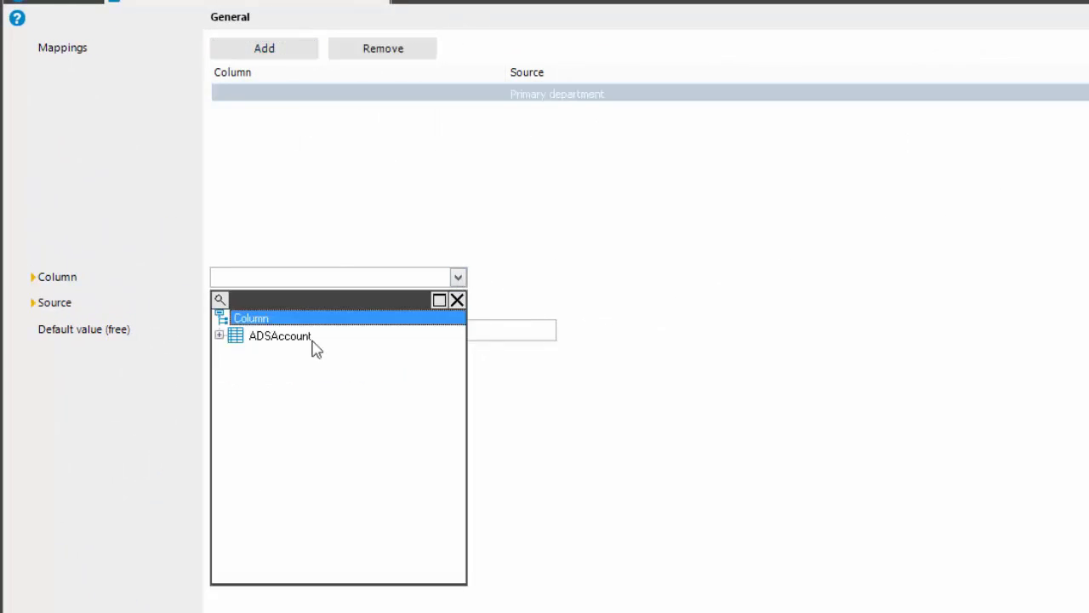
pyautogui.click(220, 336)
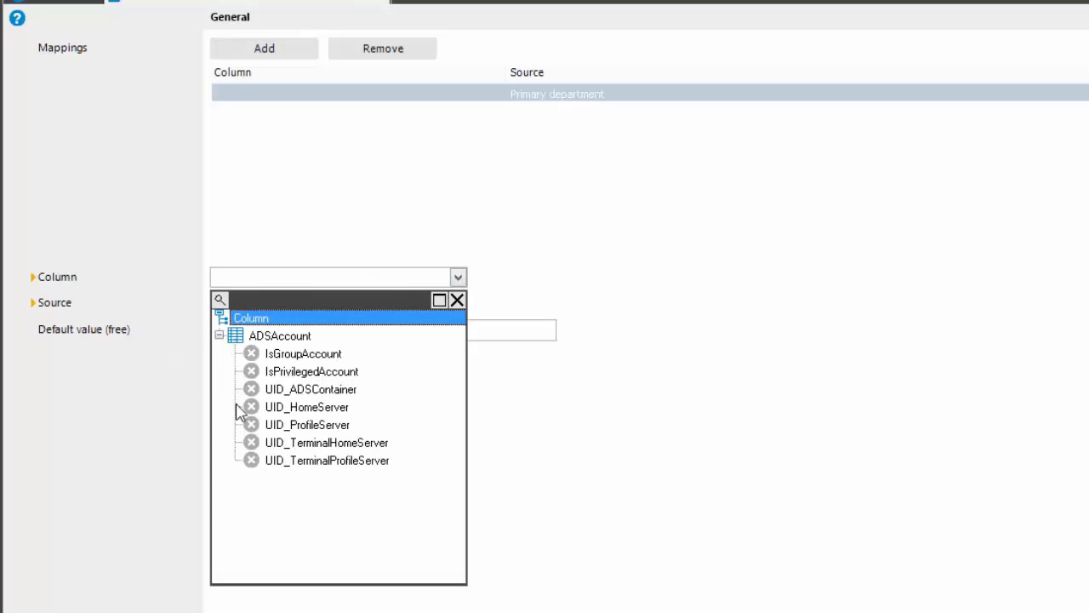
pyautogui.click(283, 388)
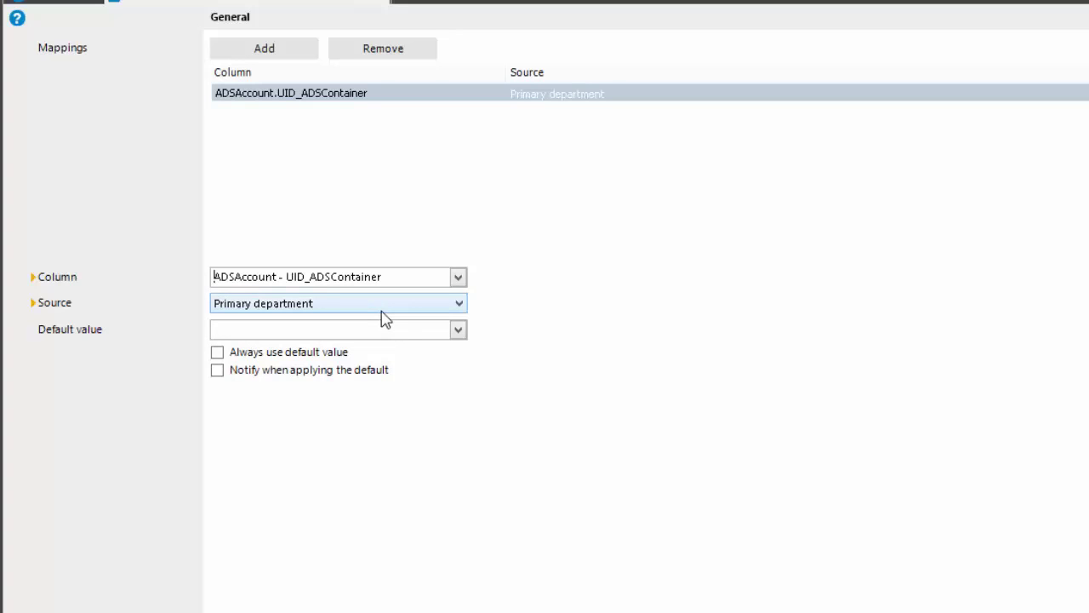
# Set the default value of the standard user account's container mapping to IAM.corp/Users.
pyautogui.click(458, 331)
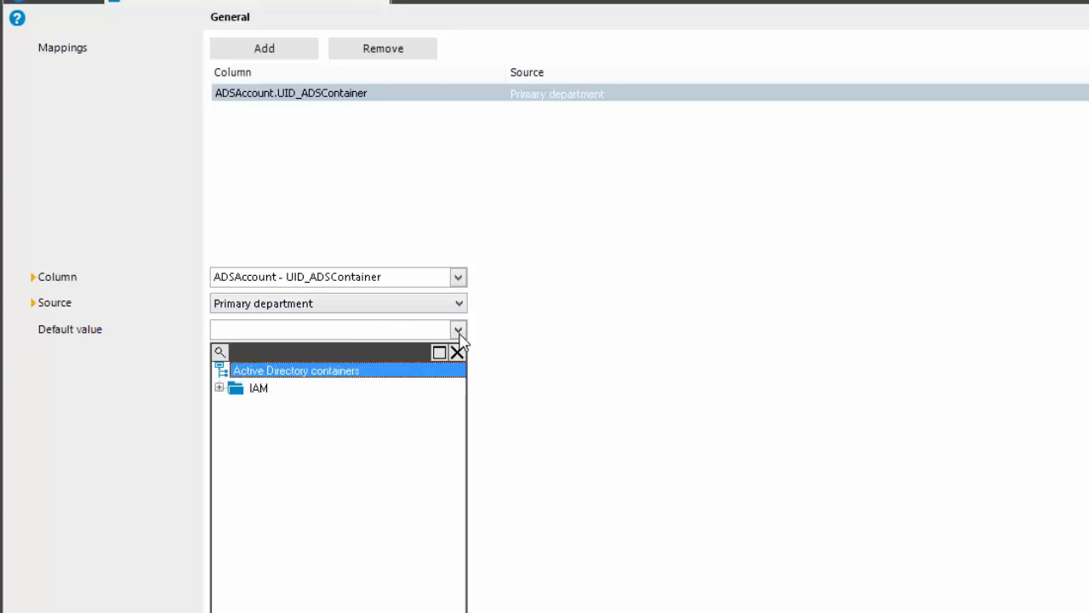
pyautogui.click(219, 389)
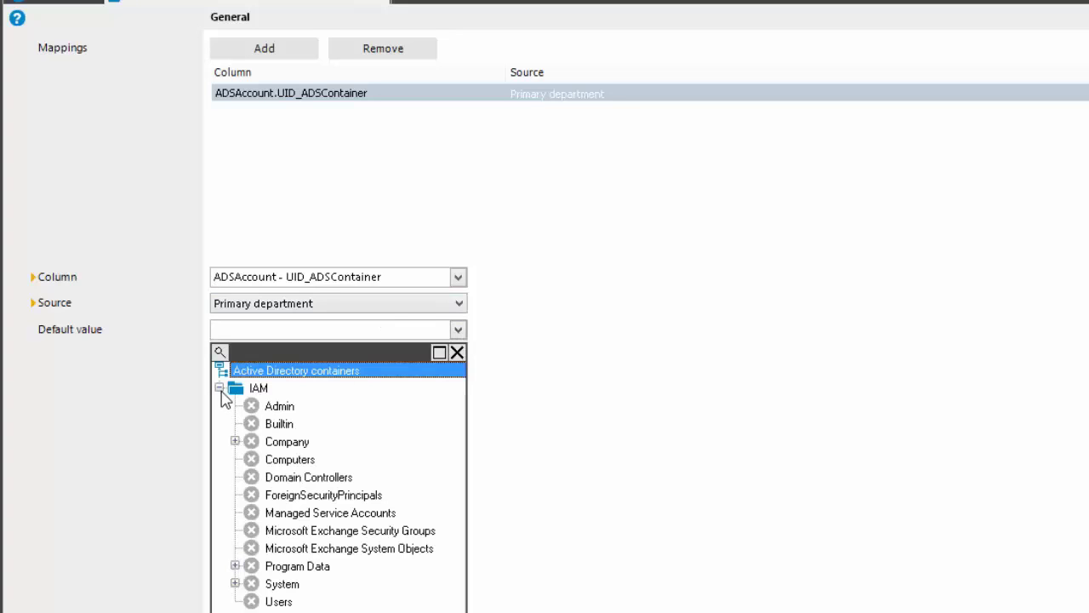
pyautogui.click(252, 601)
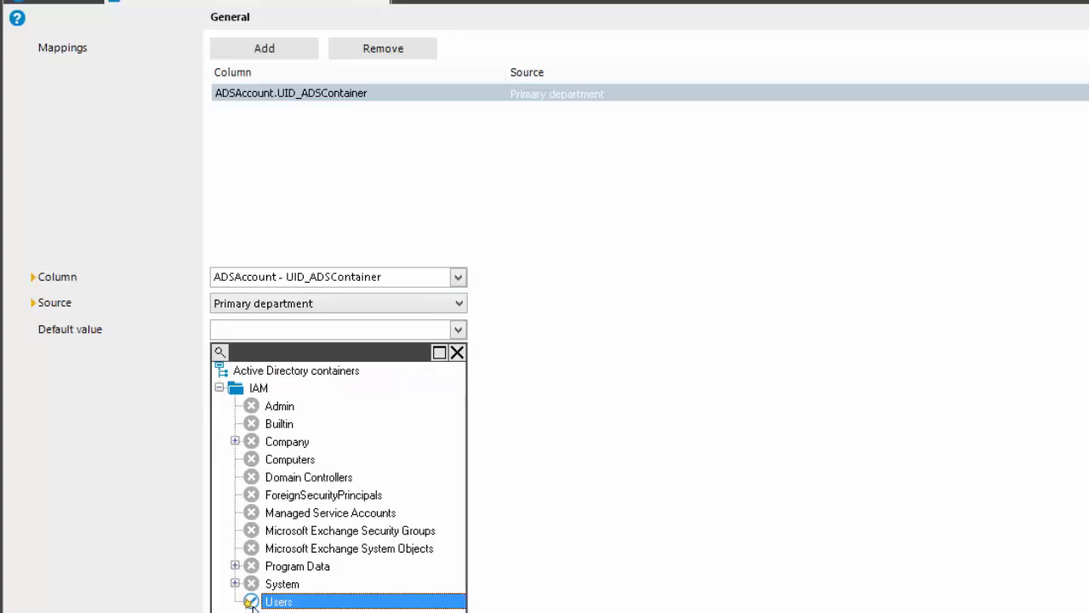
pyautogui.click(503, 525)
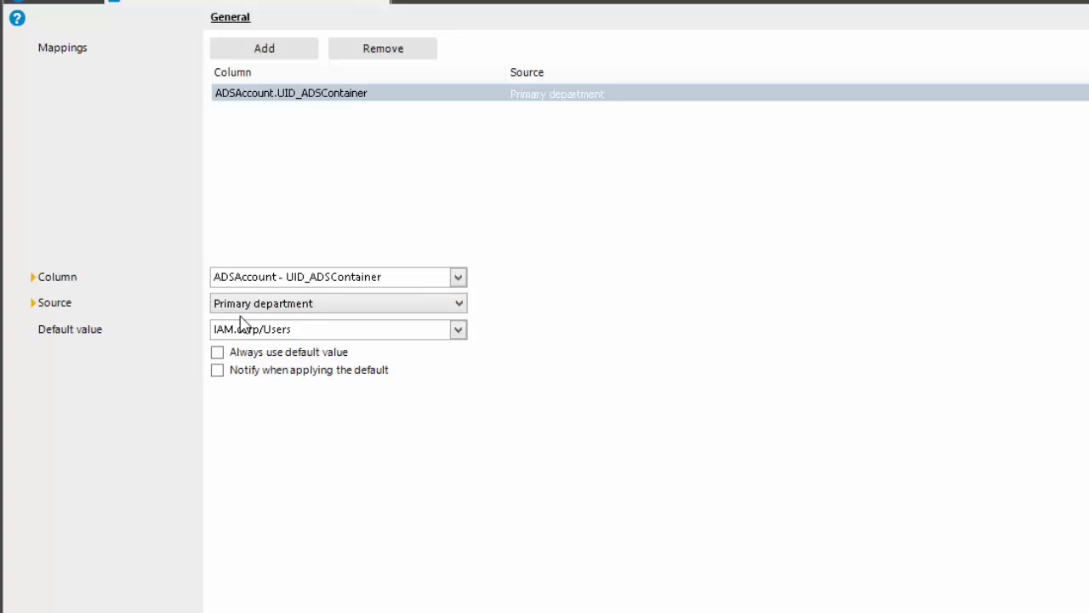
# Enable notification when the default container is applied, and add another mapping for column ADSAccount - UID_HomeServer.
pyautogui.click(226, 374)
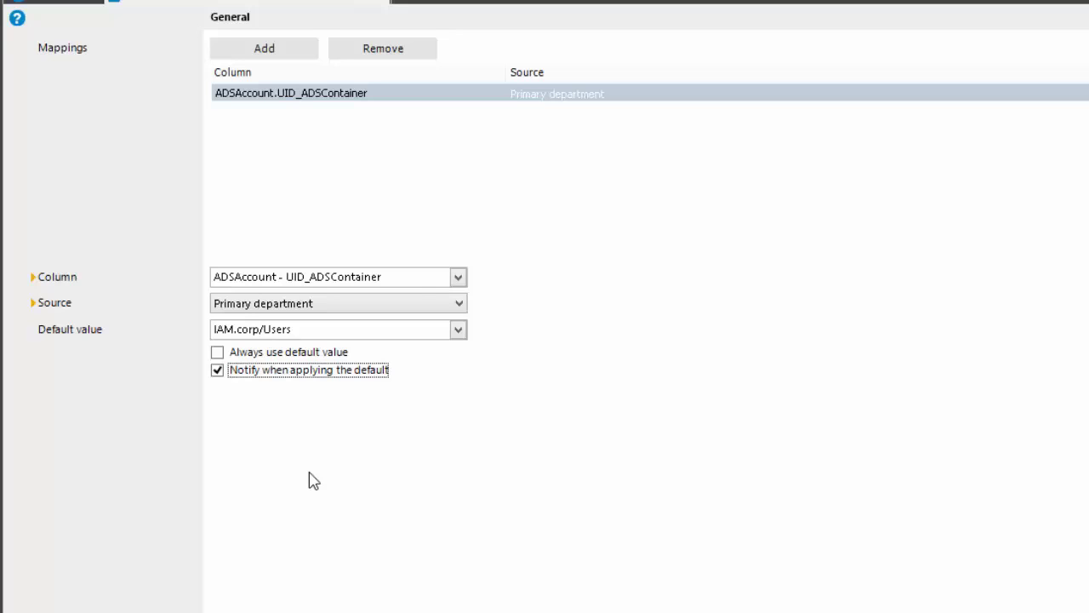
pyautogui.click(262, 60)
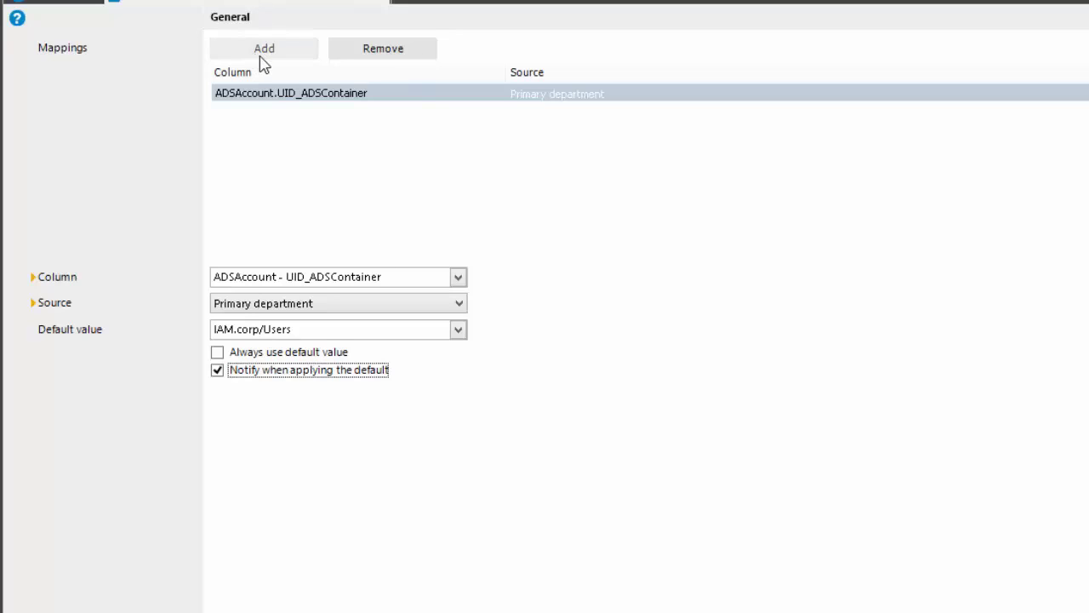
pyautogui.click(458, 279)
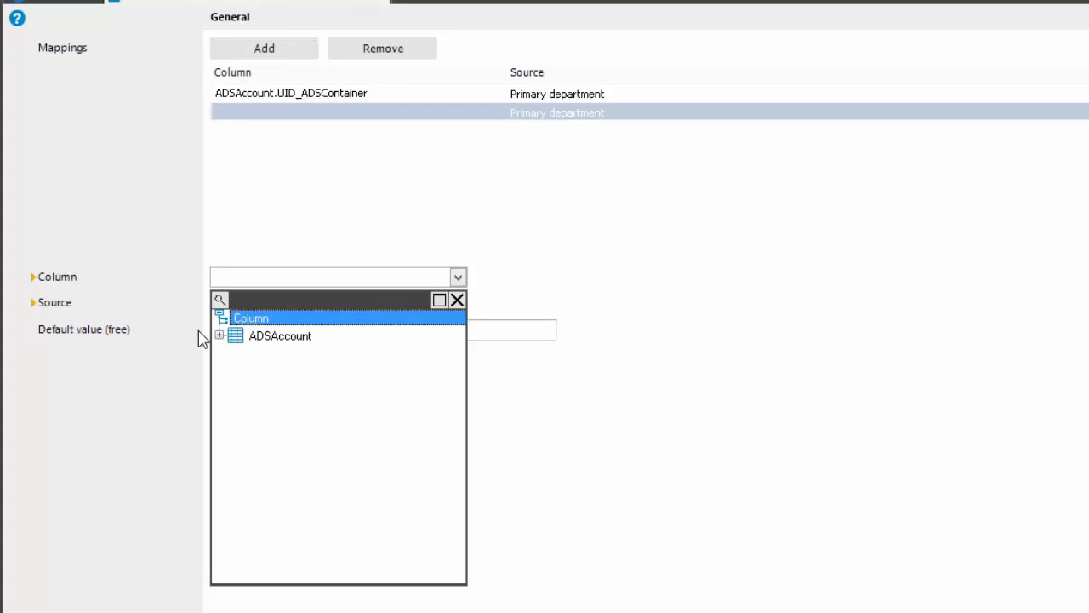
pyautogui.click(220, 335)
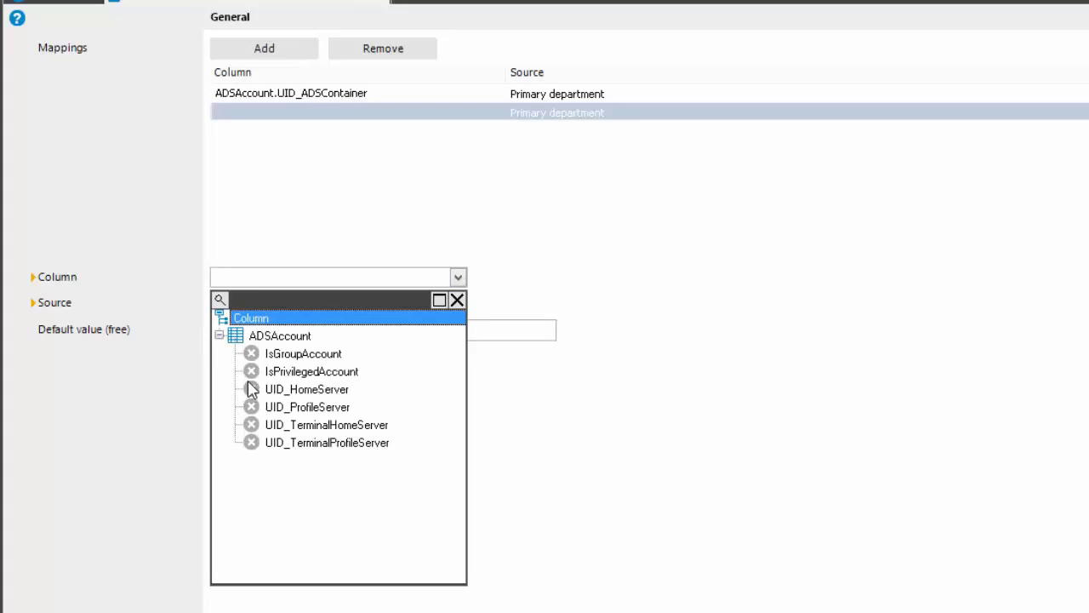
pyautogui.click(248, 383)
# Set the home server mapping's source to Primary location and default value to IAMS02, with notification when applying the default.
pyautogui.click(336, 306)
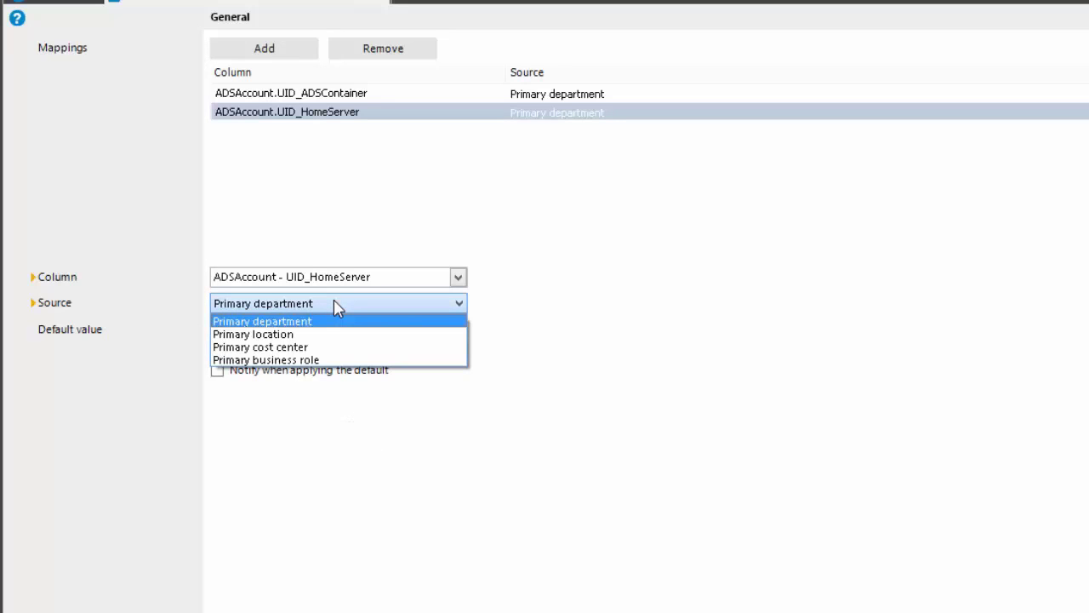
pyautogui.click(292, 334)
pyautogui.click(459, 333)
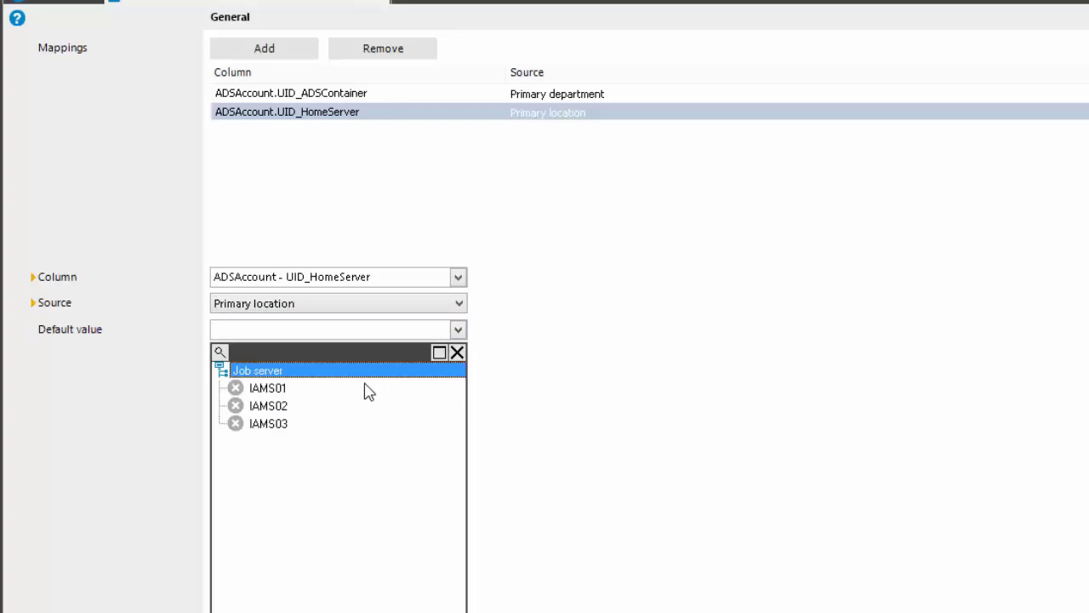
pyautogui.click(244, 409)
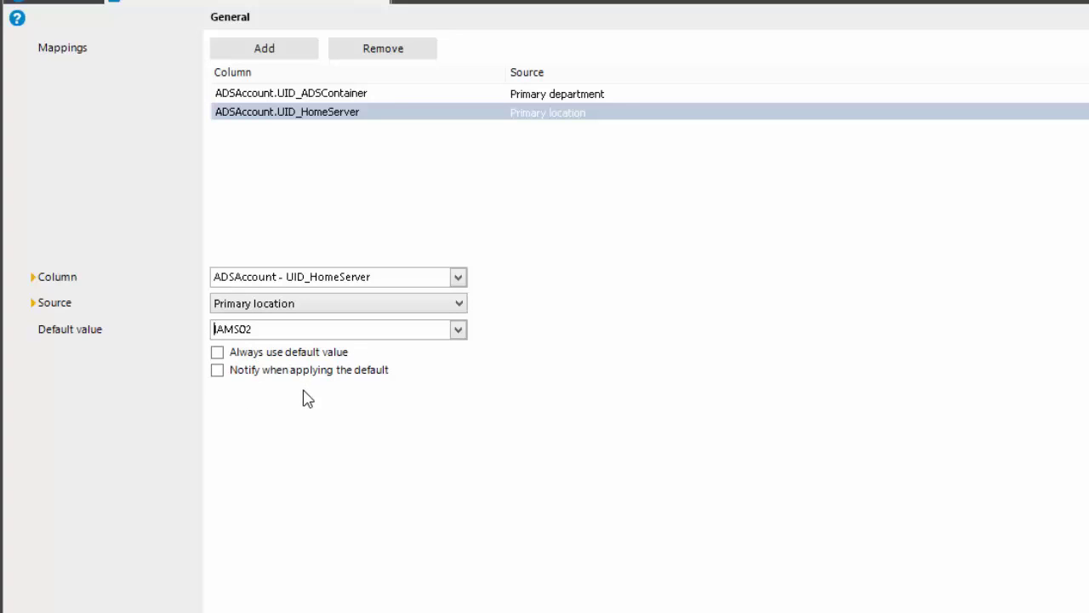
pyautogui.click(218, 371)
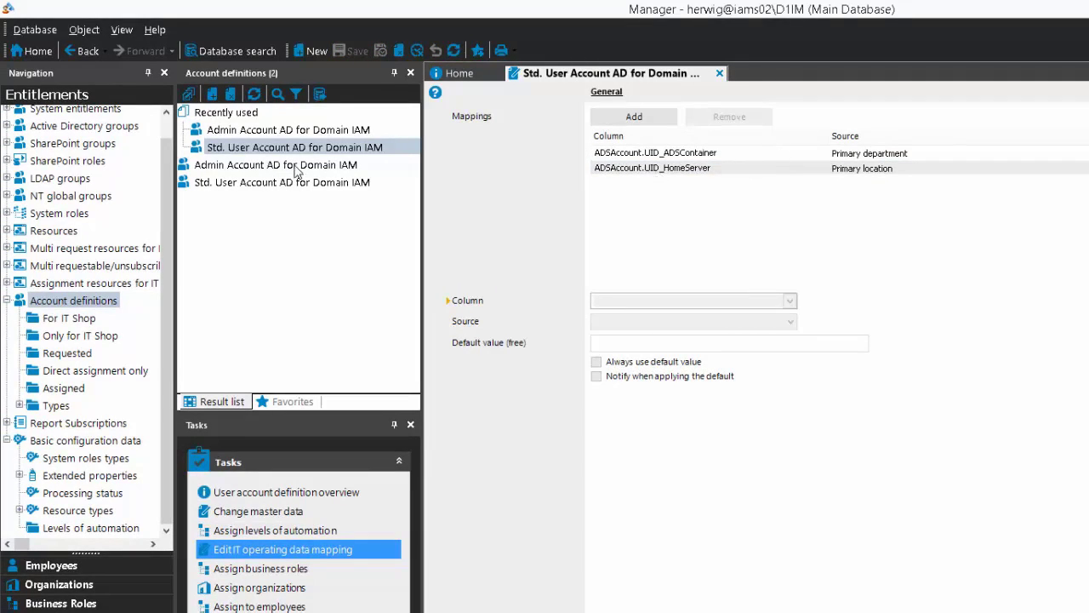
pyautogui.click(311, 132)
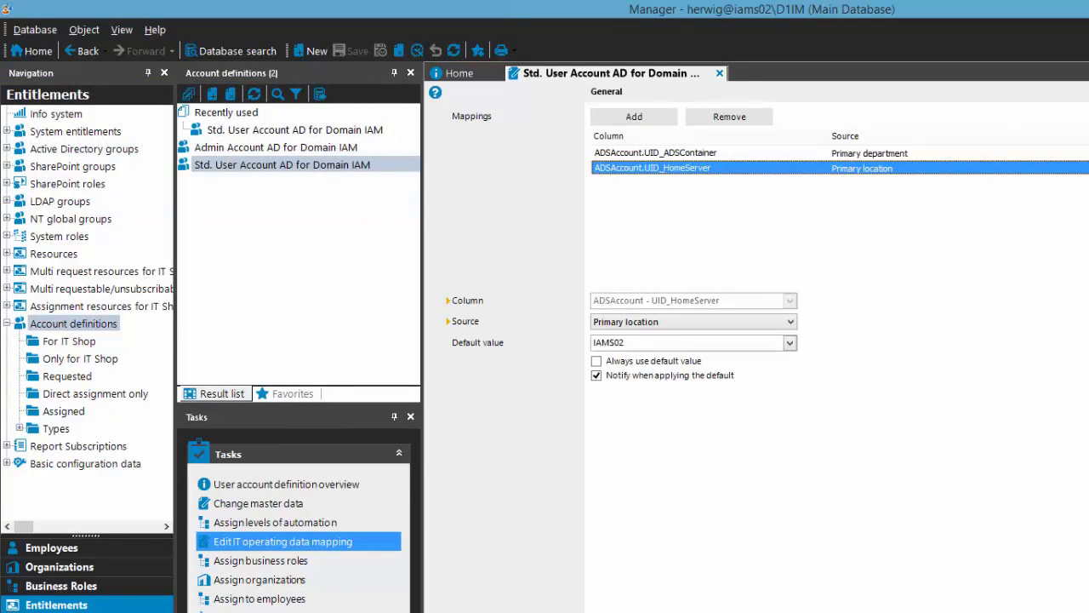
# Add an IT operating data entry to the Australia department under Accounting in the organizations.
pyautogui.click(73, 566)
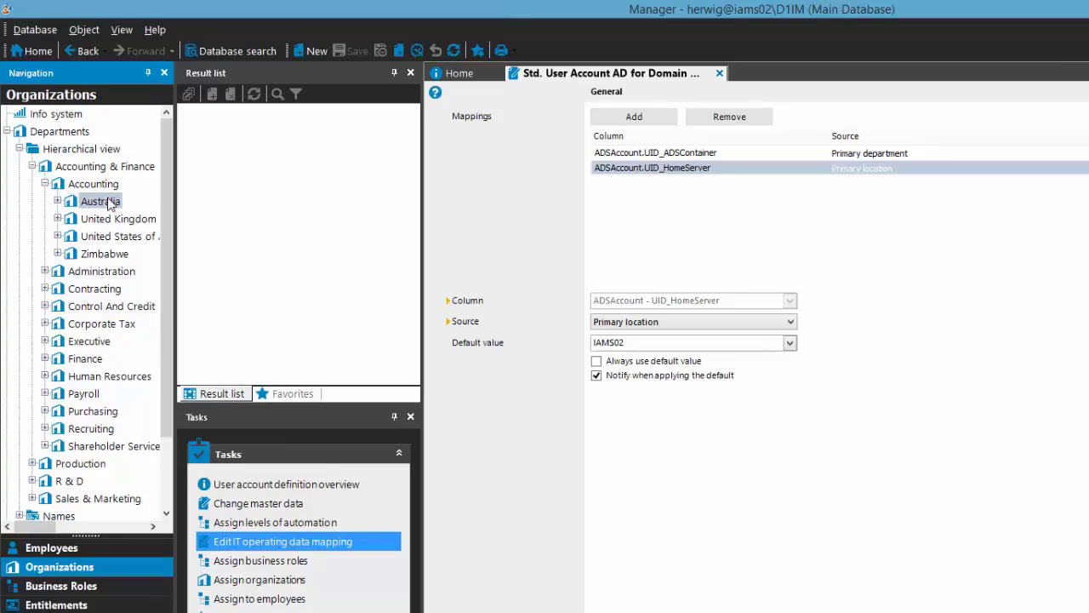
pyautogui.click(106, 202)
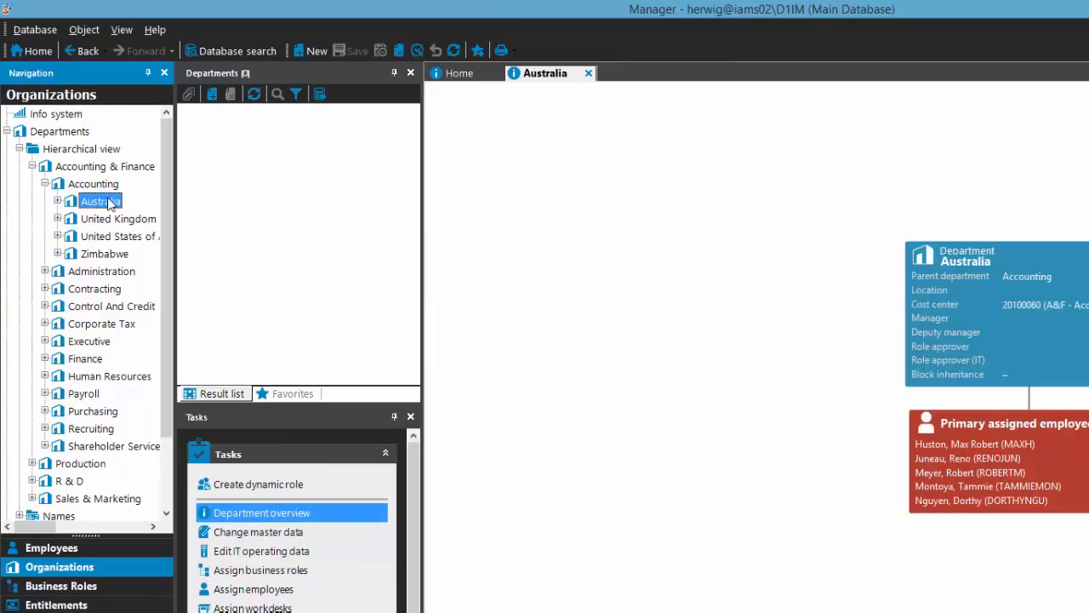
pyautogui.click(252, 551)
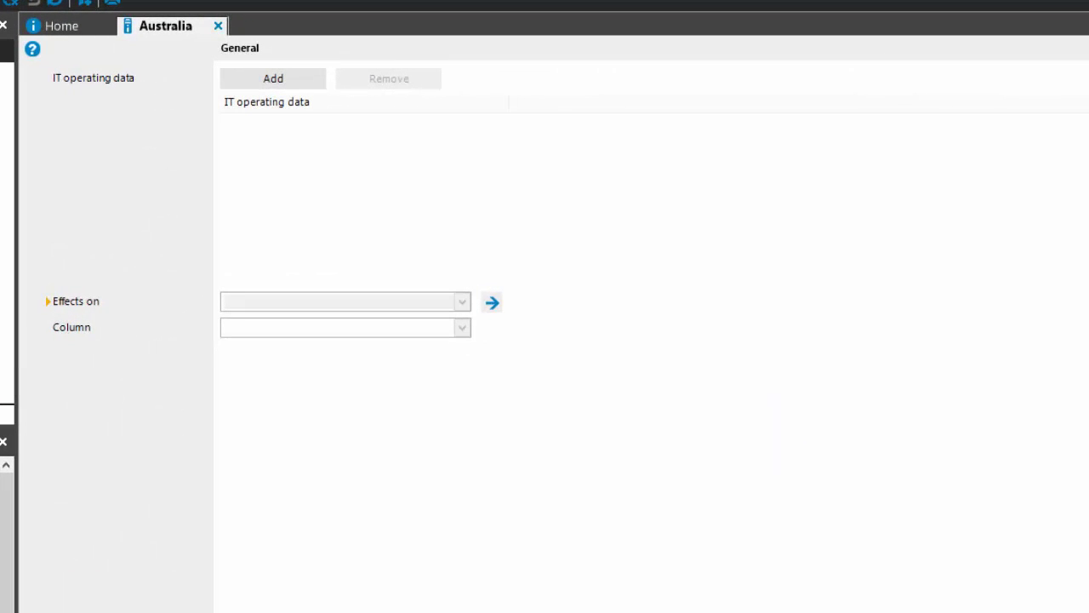
pyautogui.click(293, 84)
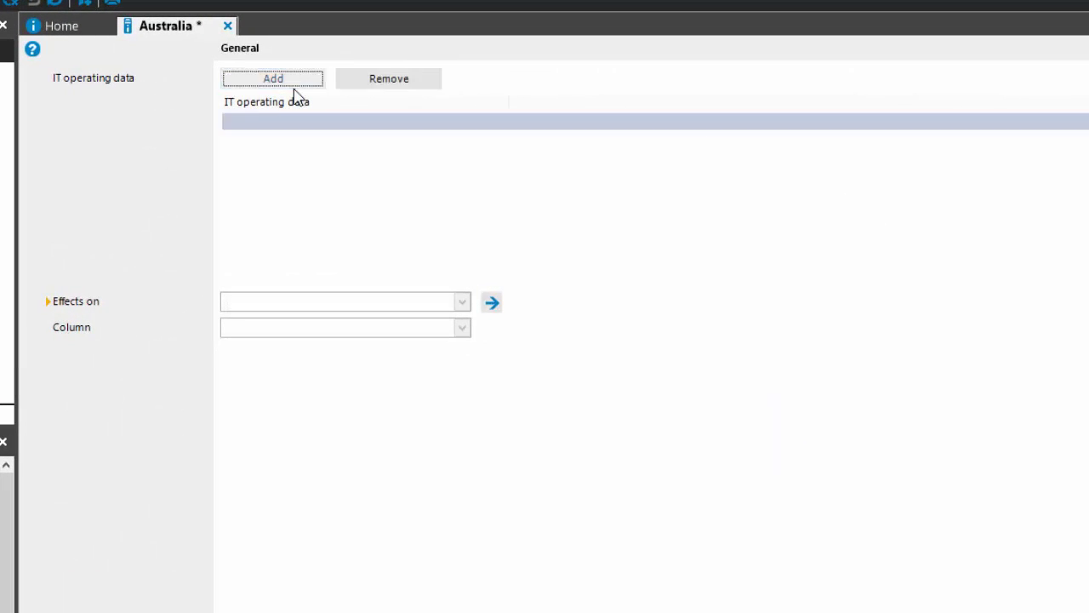
# Make the Australia entry take effect on "Std. User Account AD for Domain IAM" from table TSBAccountDef.
pyautogui.click(492, 304)
pyautogui.click(642, 415)
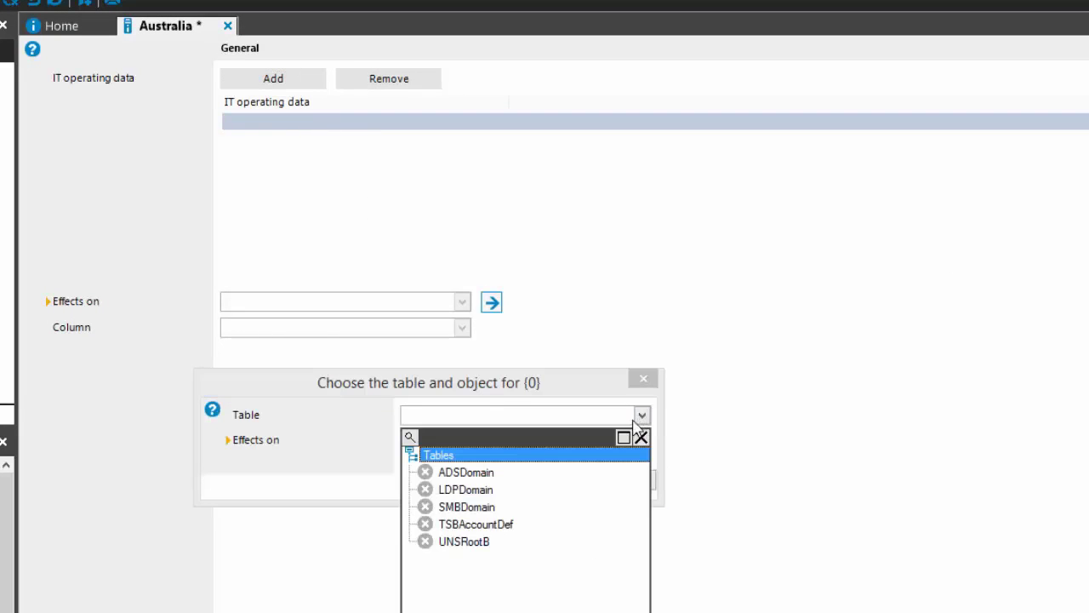
pyautogui.click(486, 527)
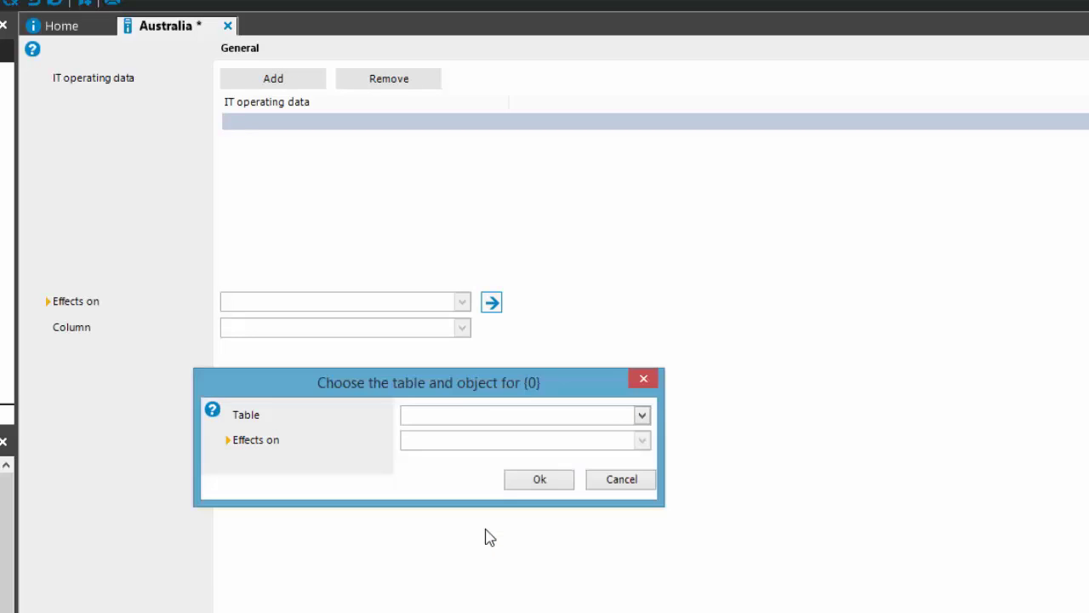
pyautogui.click(641, 441)
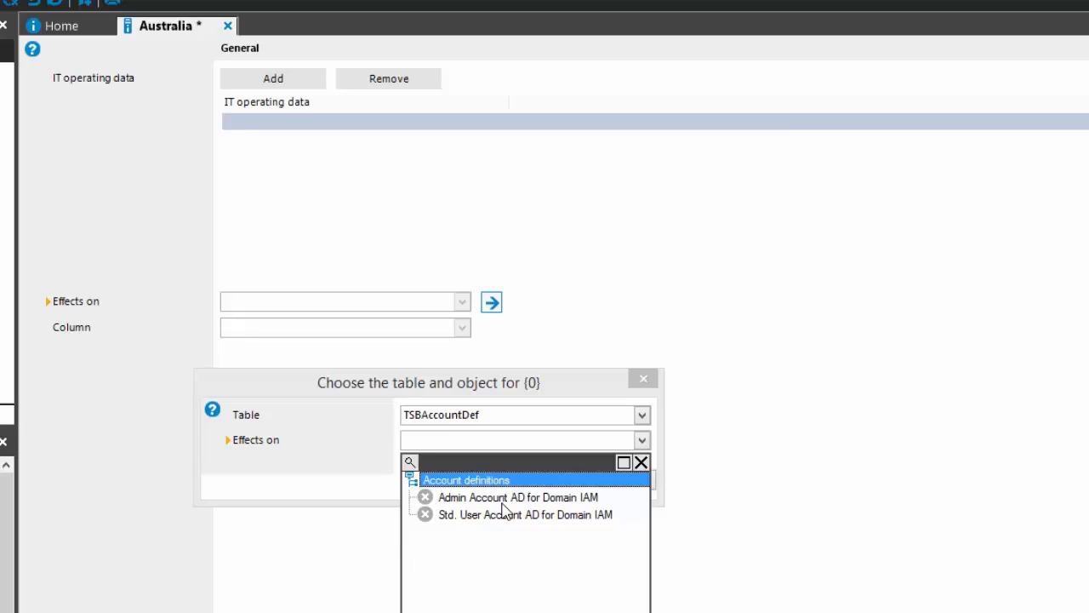
pyautogui.click(456, 515)
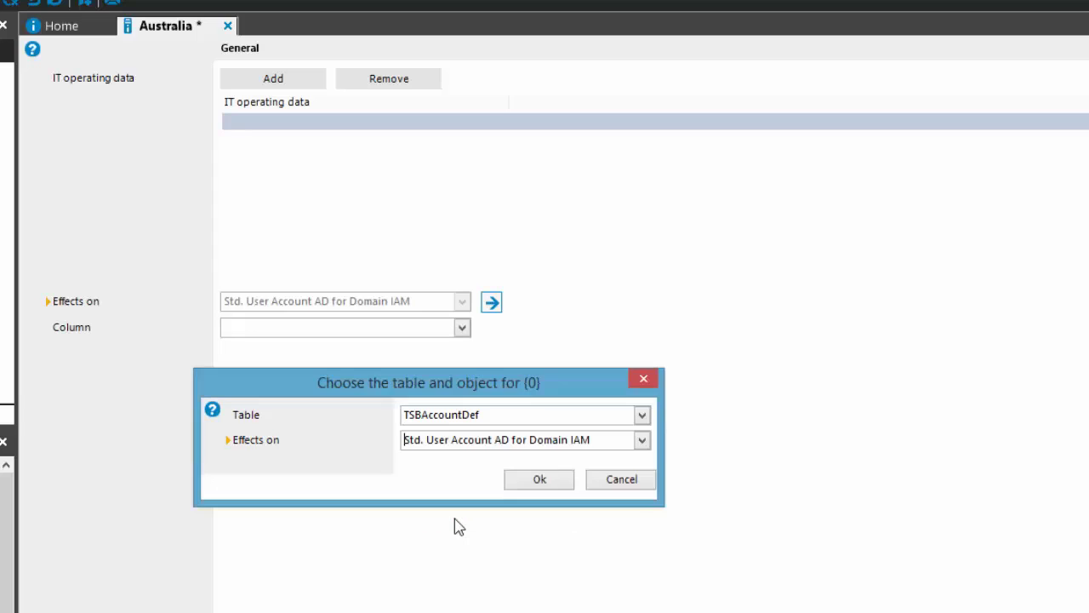
pyautogui.click(536, 480)
# Set the Australia entry's column to ADSAccount - UID_ADSContainer and its value to IAM.corp/Company/Accounting.
pyautogui.click(462, 329)
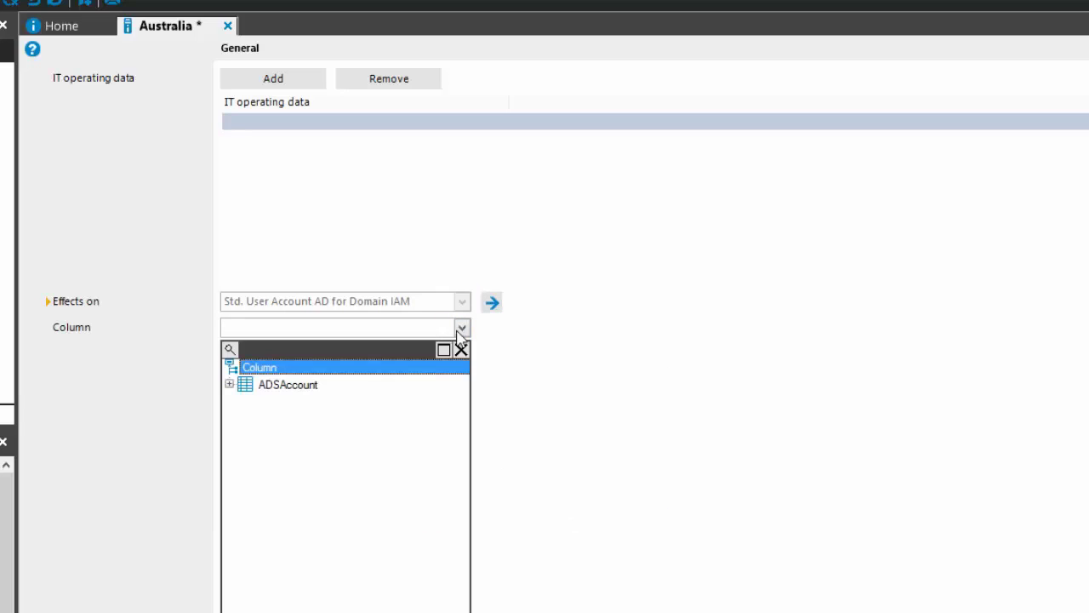
pyautogui.click(230, 383)
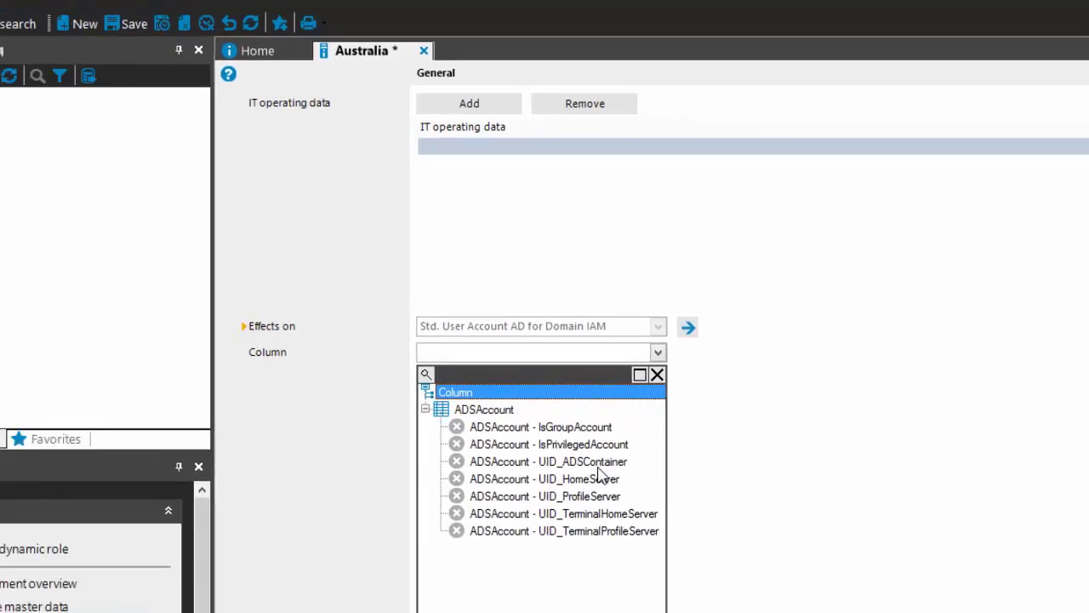
pyautogui.click(366, 436)
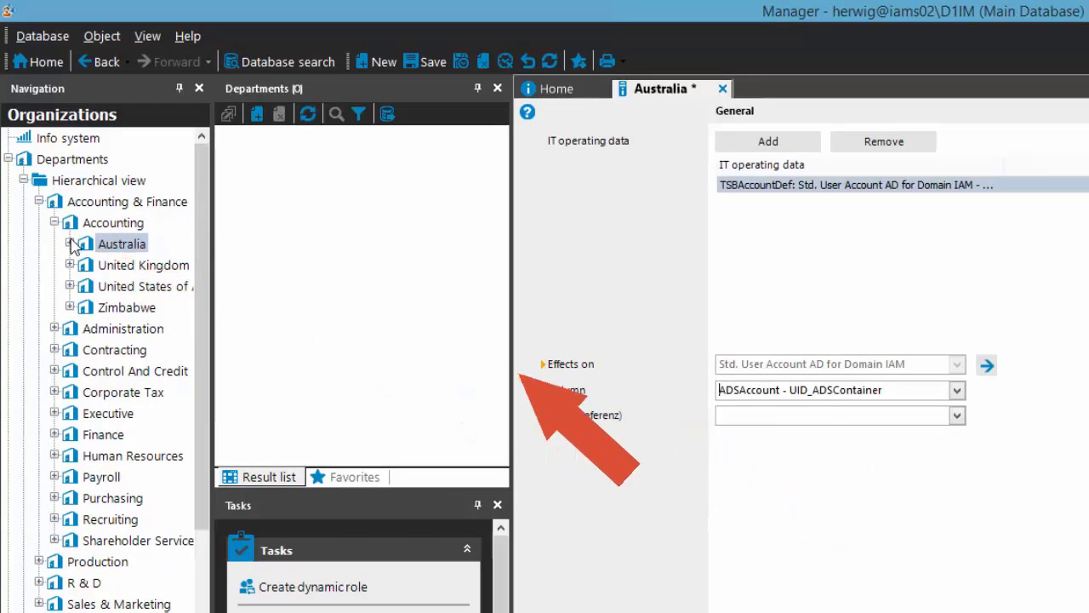
pyautogui.click(958, 421)
pyautogui.click(958, 418)
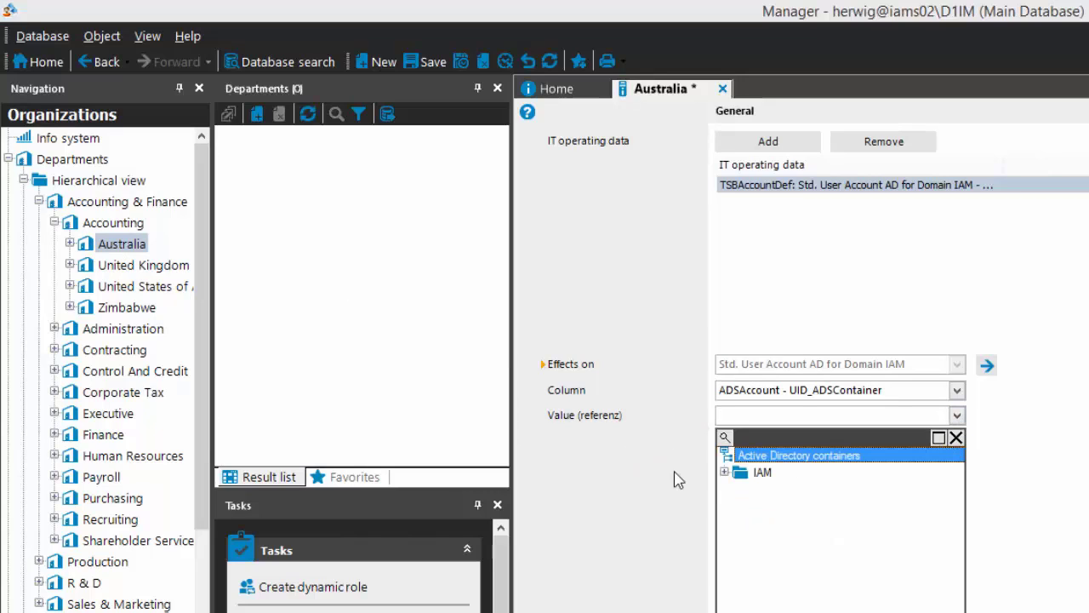
pyautogui.click(724, 473)
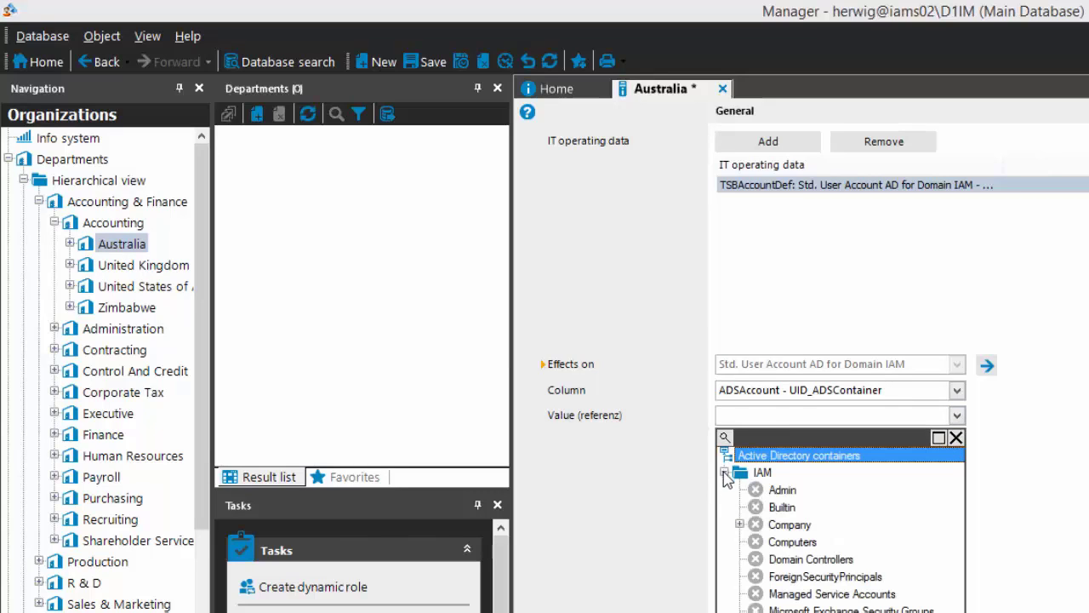
pyautogui.click(739, 524)
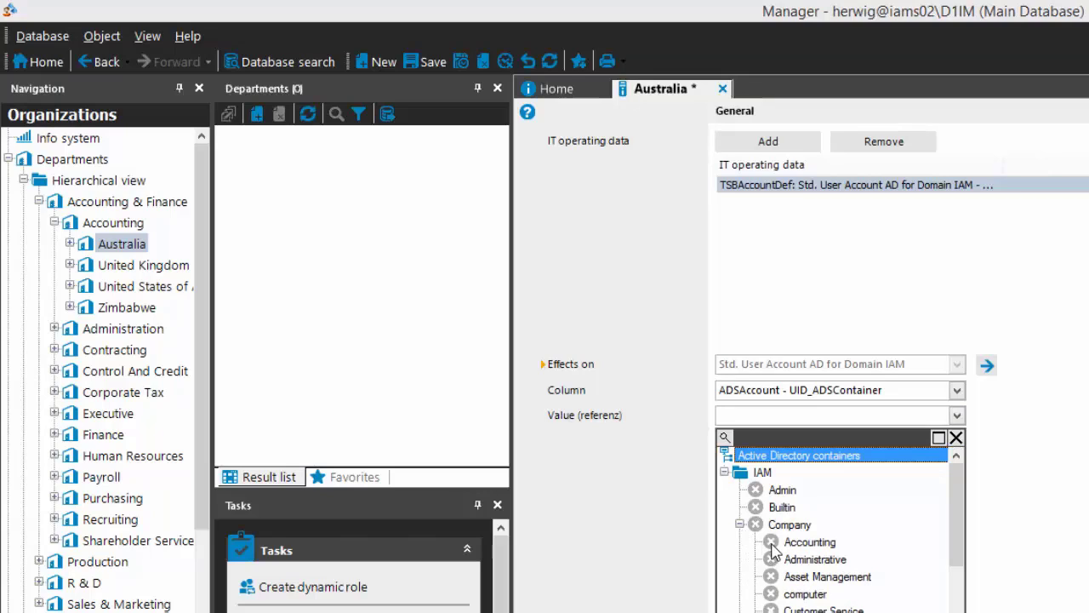
pyautogui.click(773, 544)
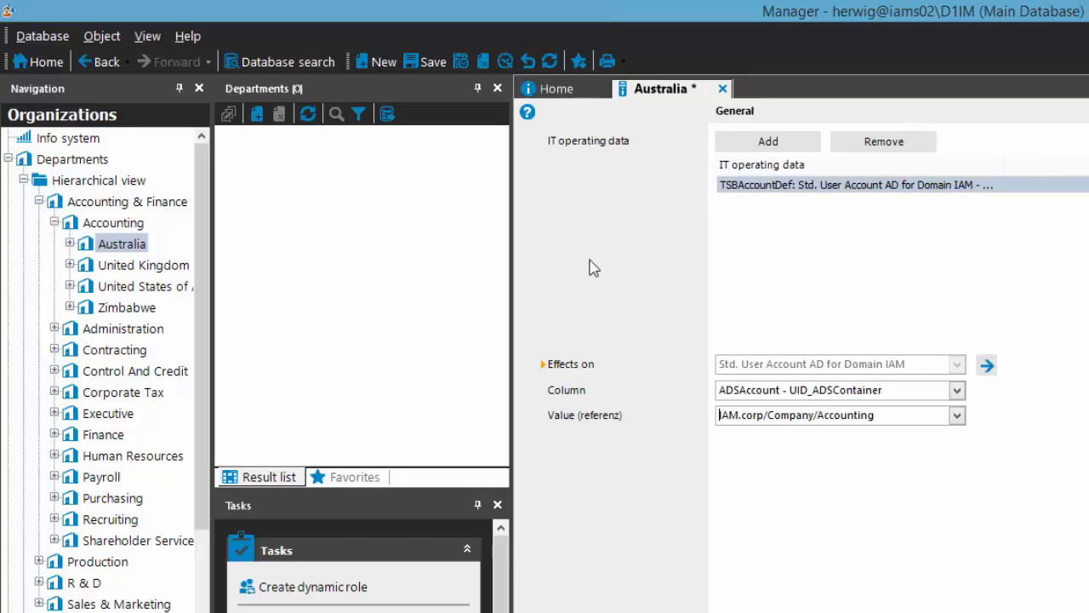
pyautogui.click(420, 67)
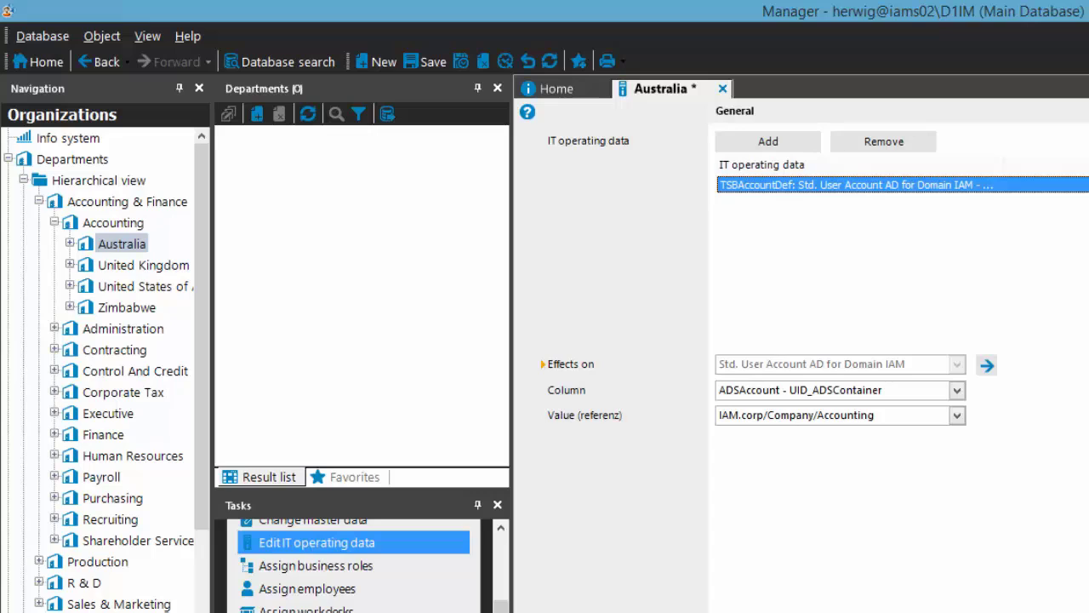
# Open the AU - Bayswater VIC location from the locations' hierarchical view, discarding the unsaved Australia changes.
pyautogui.click(9, 160)
pyautogui.click(8, 202)
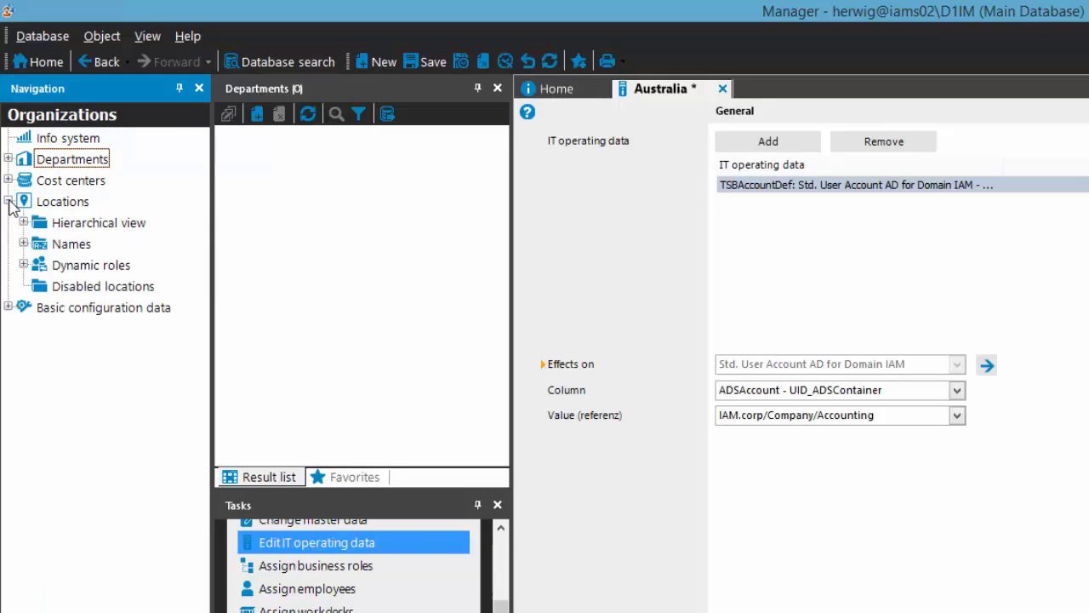
pyautogui.click(23, 222)
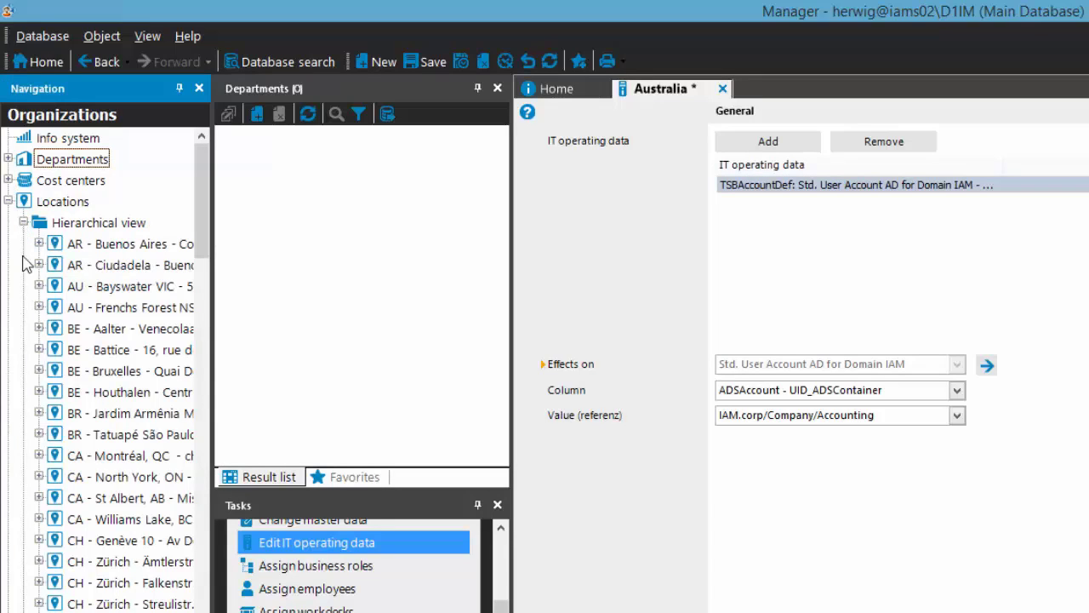
pyautogui.click(107, 290)
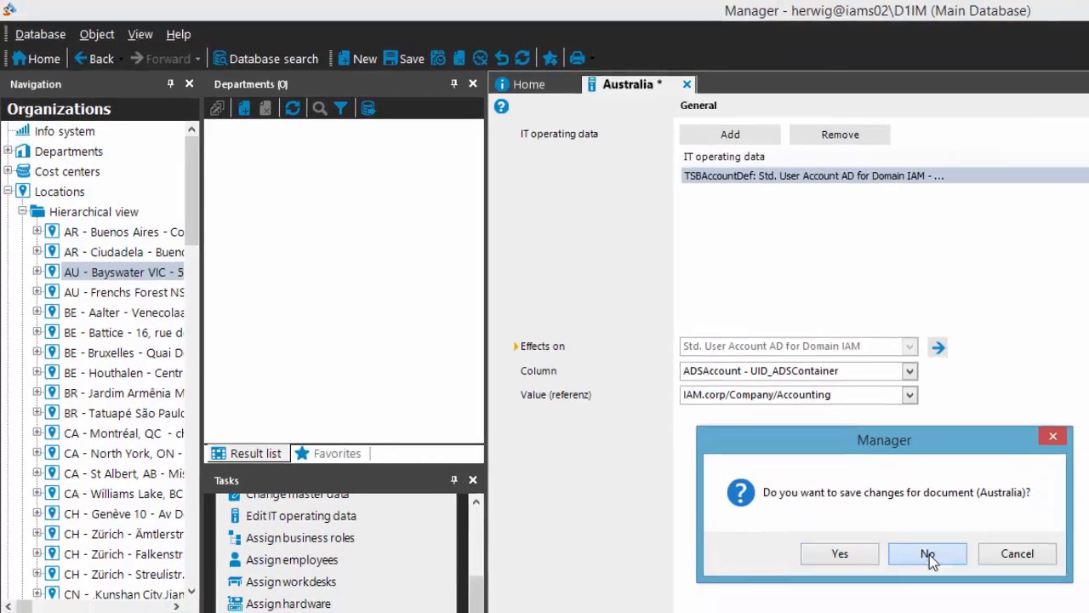
pyautogui.click(976, 582)
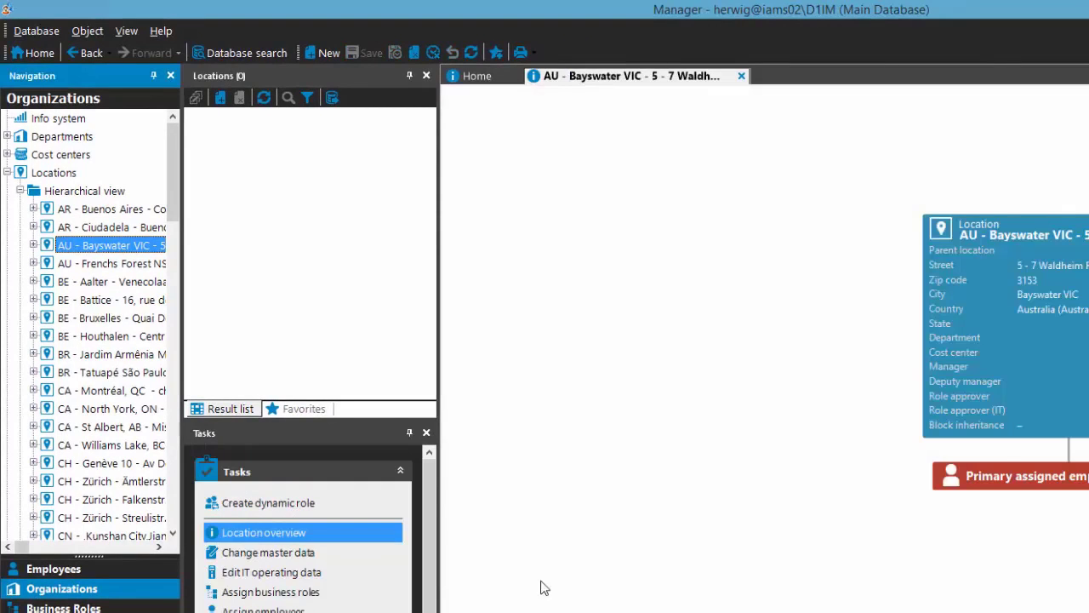
# Add an IT operating data entry to the Bayswater location, effective on TSBAccountDef object "Std. User Account AD for Domain IAM".
pyautogui.click(299, 574)
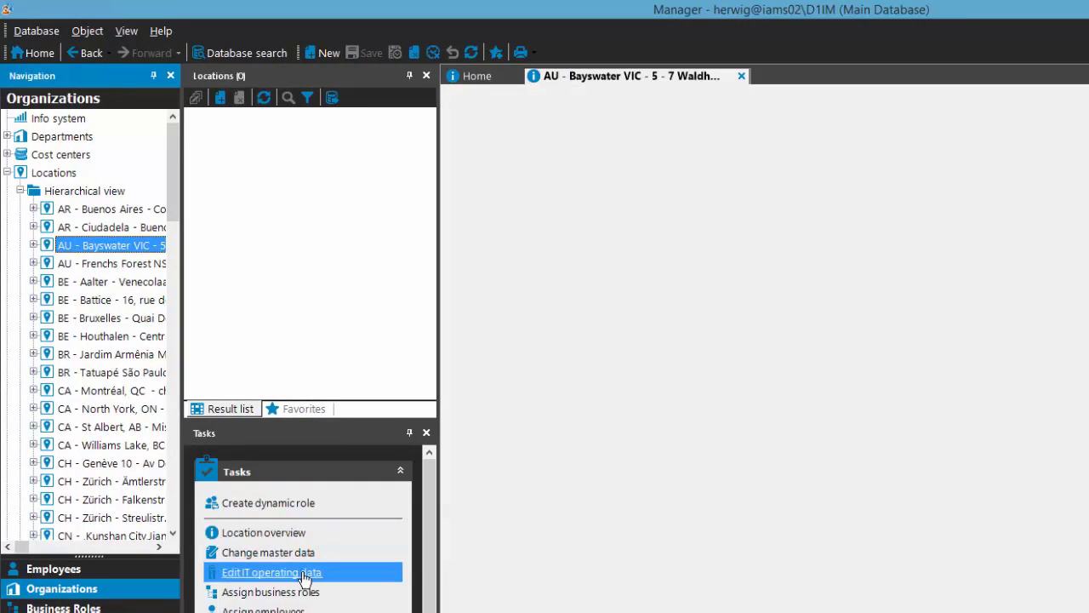
pyautogui.click(678, 127)
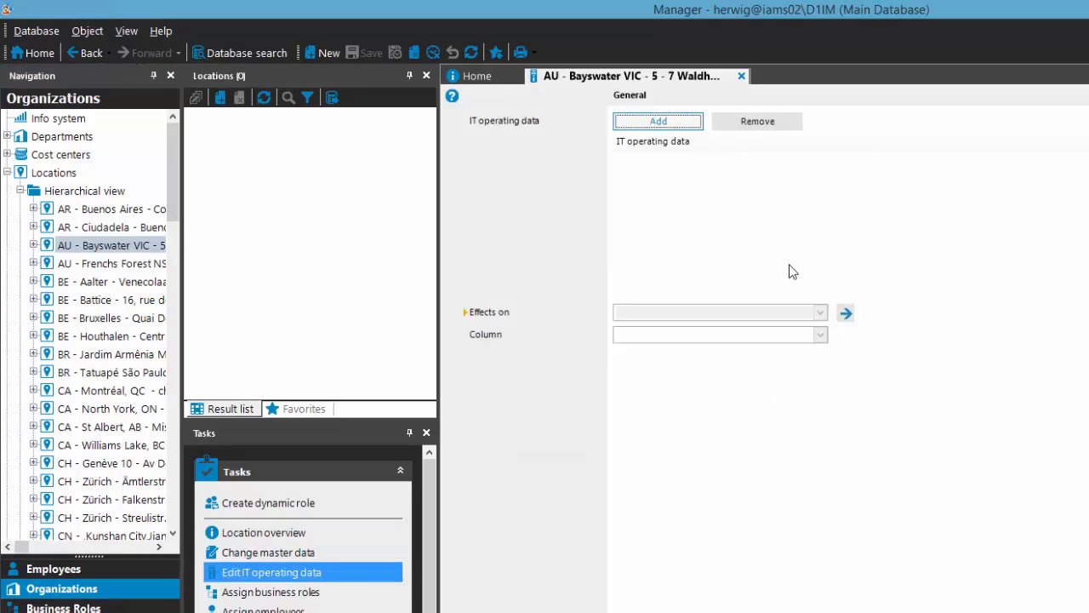
pyautogui.click(846, 314)
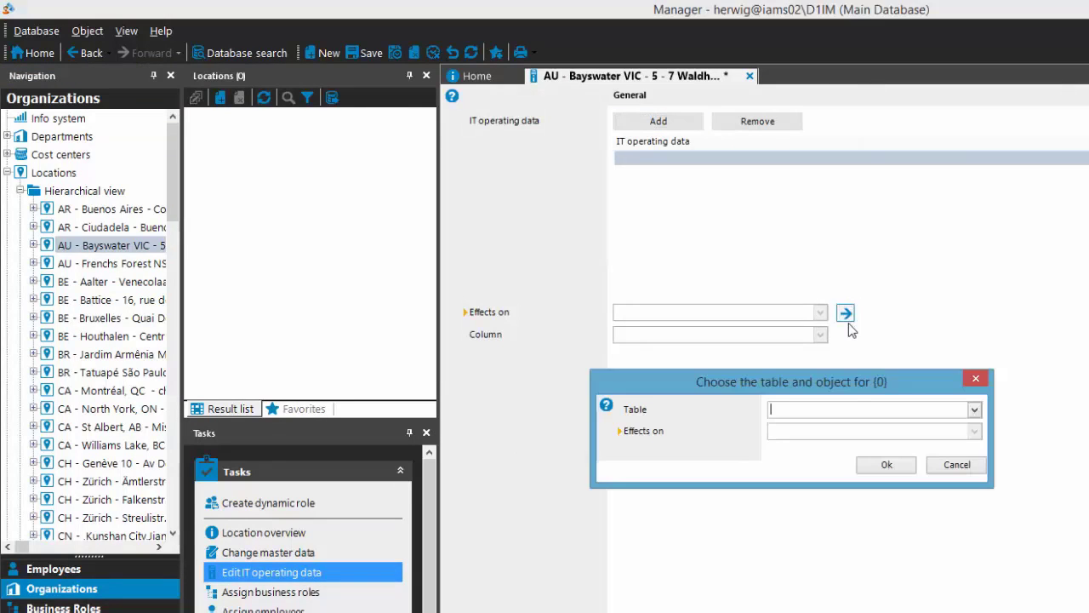
pyautogui.click(975, 409)
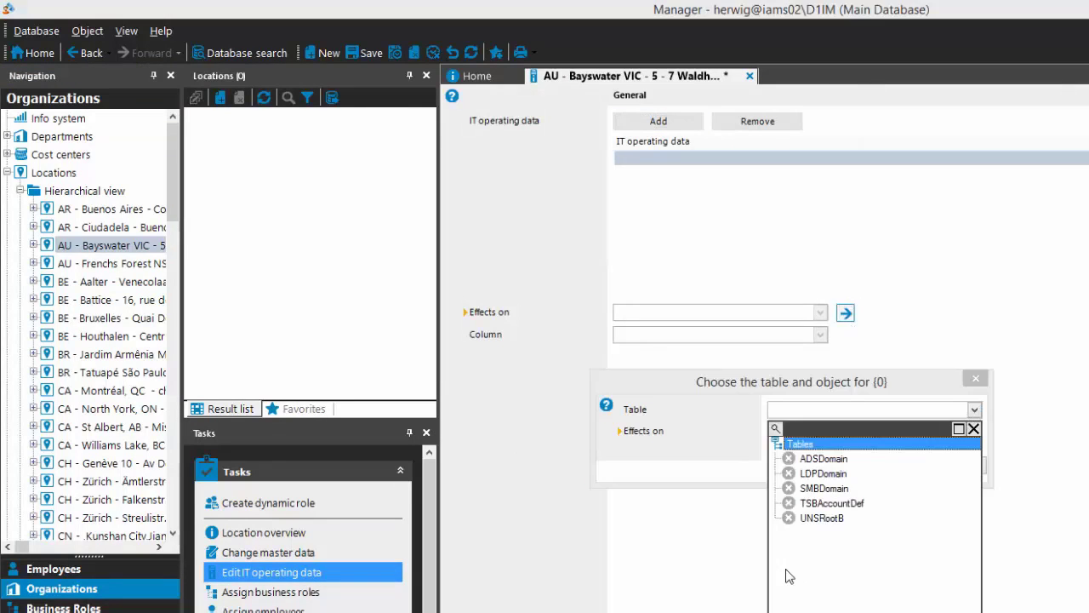
pyautogui.click(831, 503)
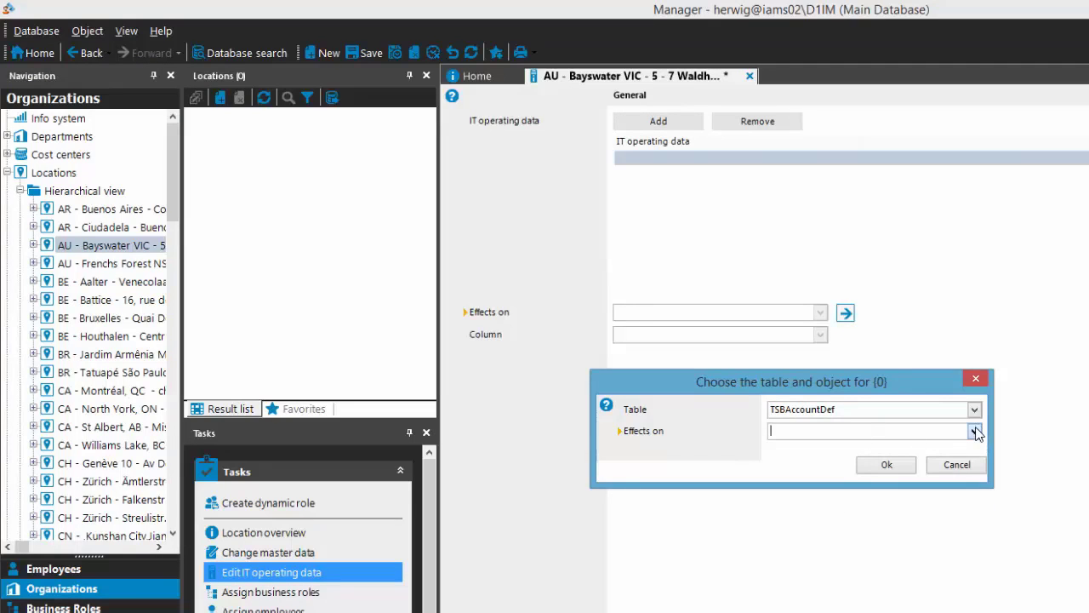
pyautogui.click(974, 430)
pyautogui.click(842, 496)
pyautogui.click(887, 464)
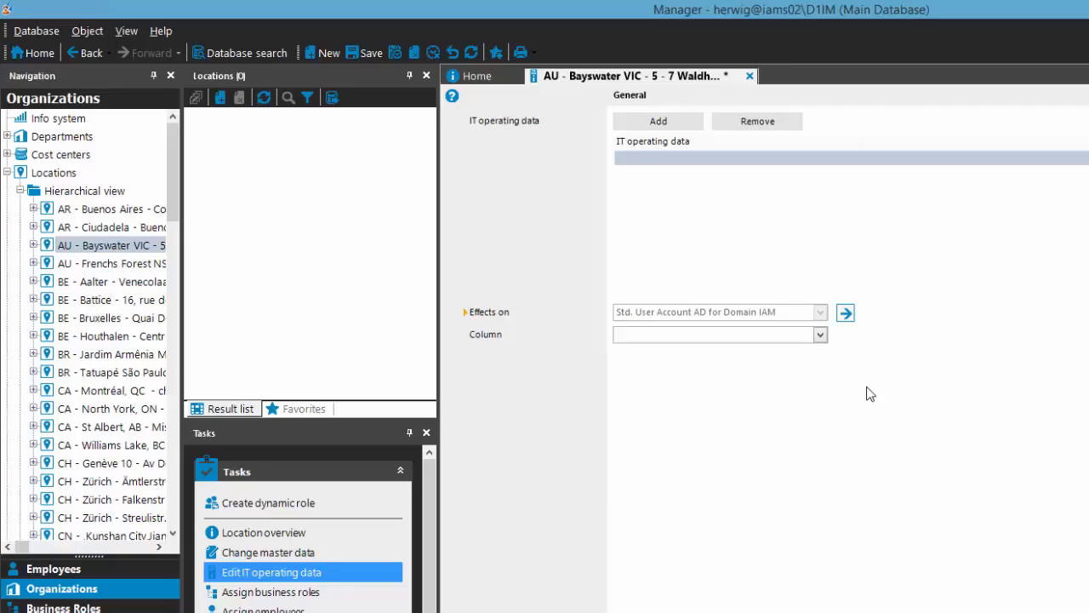
# Set the Bayswater entry's column to ADSAccount - UID_HomeServer with value IAMS03 and save the location.
pyautogui.click(821, 336)
pyautogui.click(620, 384)
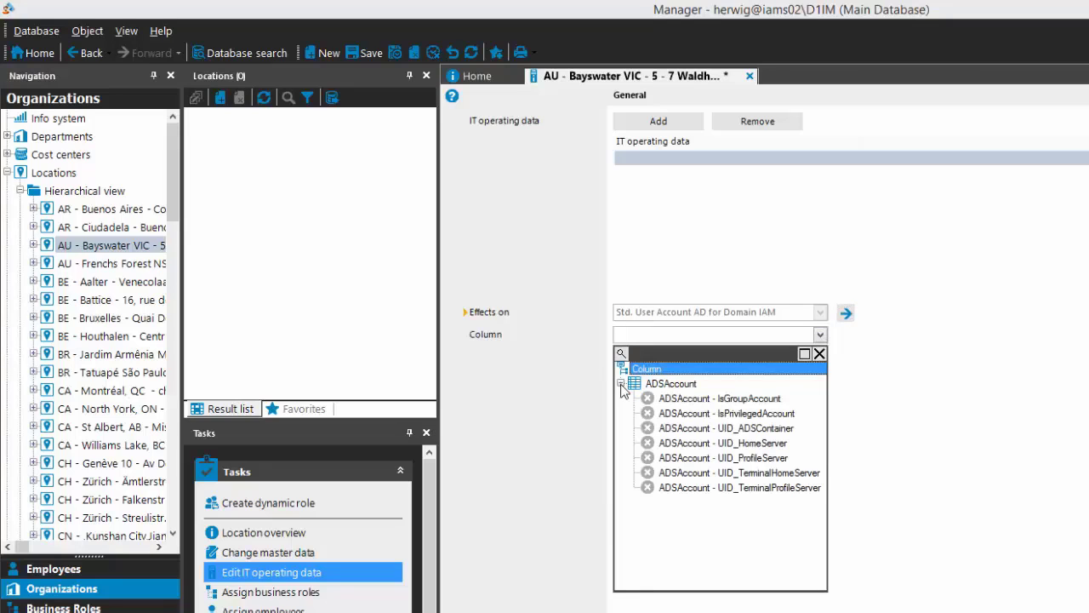
pyautogui.click(714, 446)
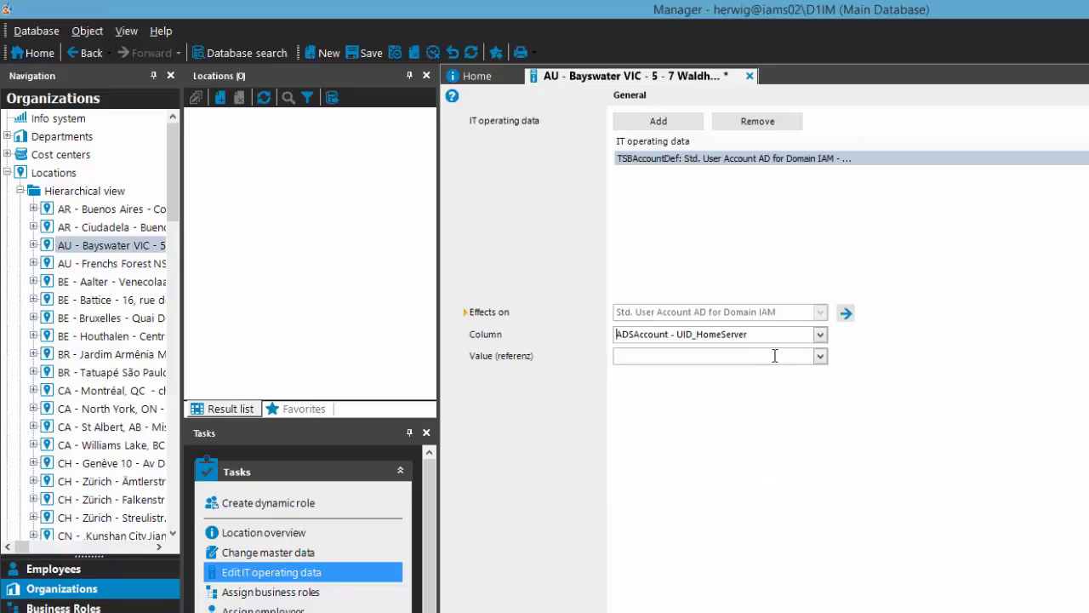
pyautogui.click(820, 356)
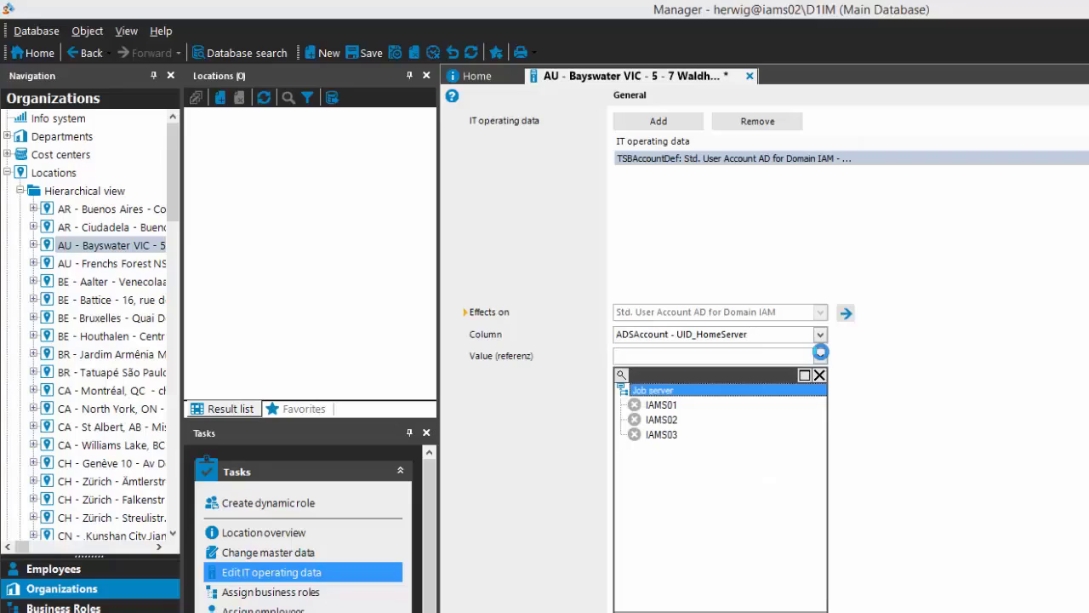
pyautogui.click(666, 435)
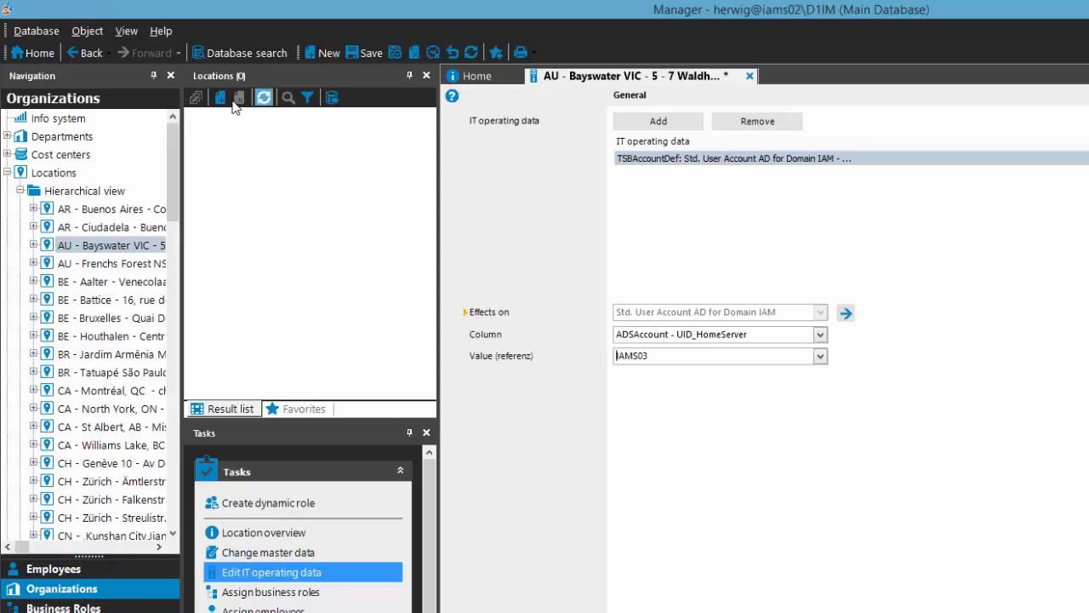
pyautogui.click(371, 53)
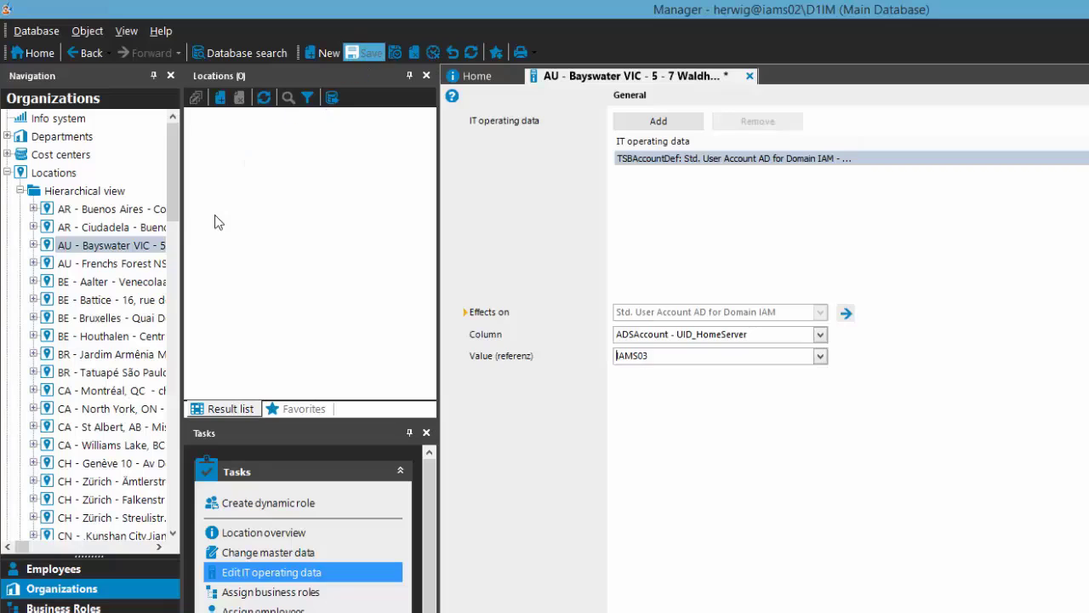
# Add an IT operating data entry to the AU - Frenchs Forest NSW location, effective on TSBAccountDef object "Std. User Account AD for Domain IAM".
pyautogui.click(120, 264)
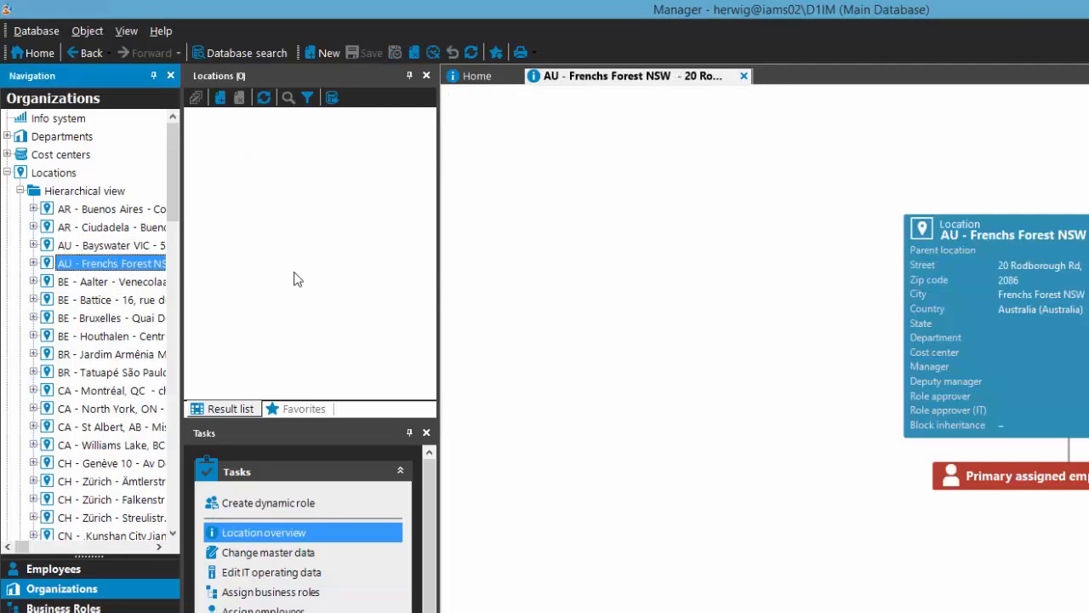
pyautogui.click(258, 573)
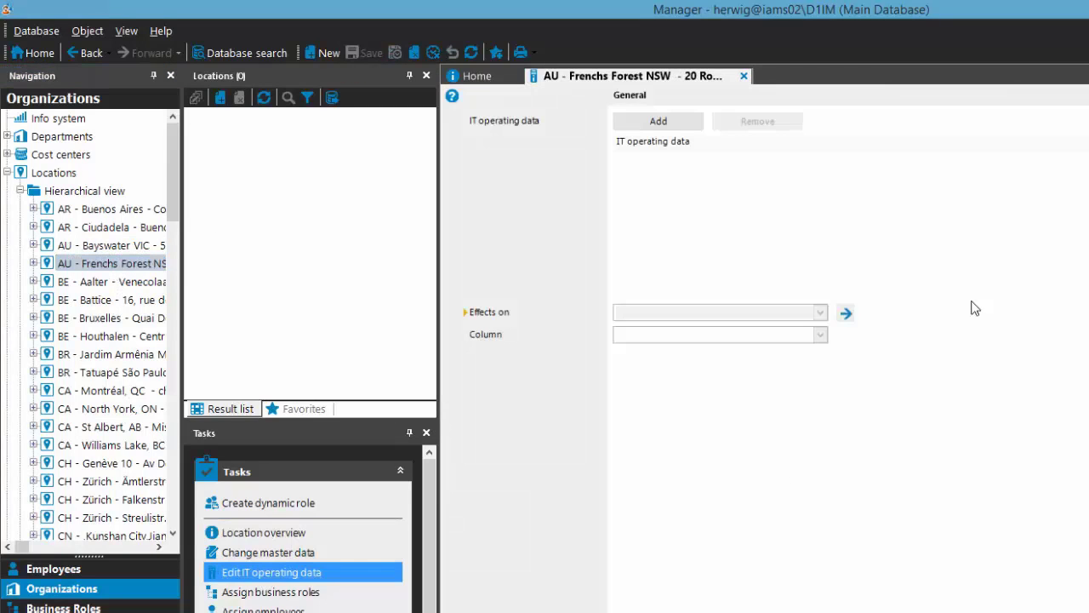
pyautogui.click(672, 121)
pyautogui.click(844, 314)
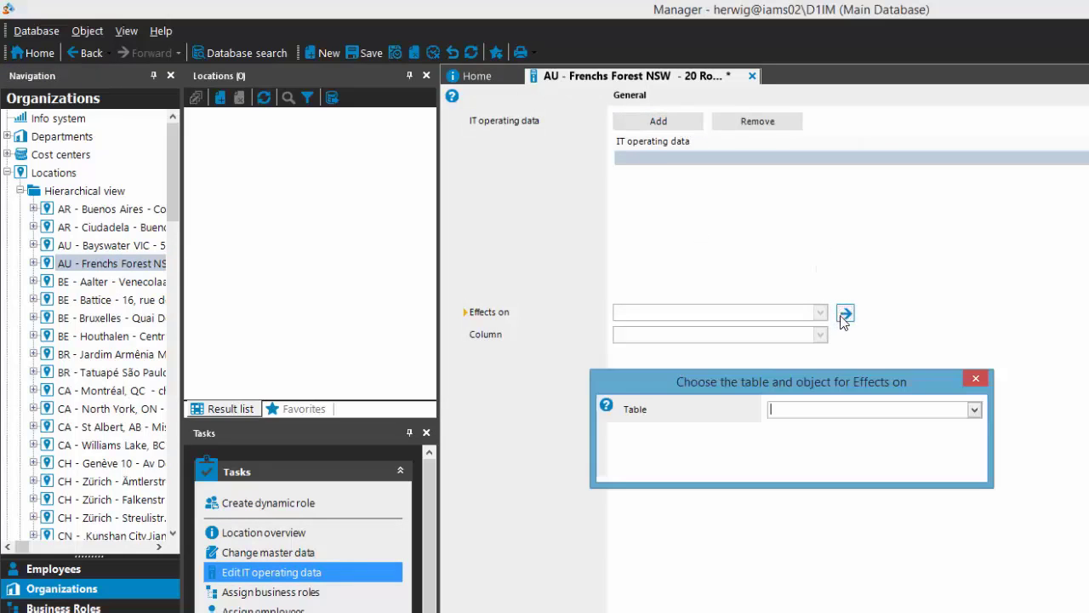
pyautogui.click(974, 410)
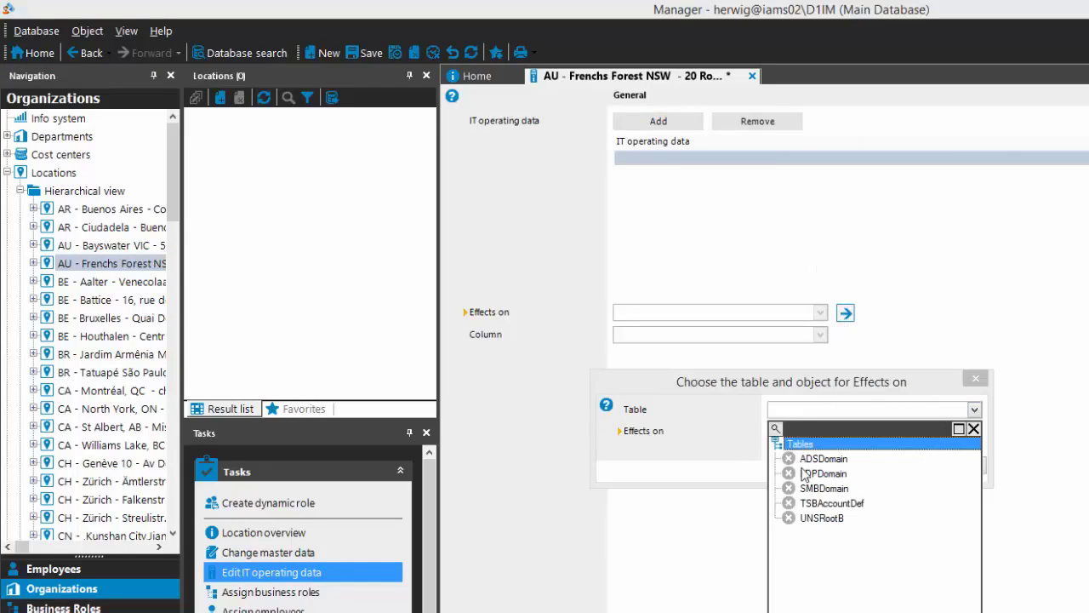
pyautogui.click(823, 503)
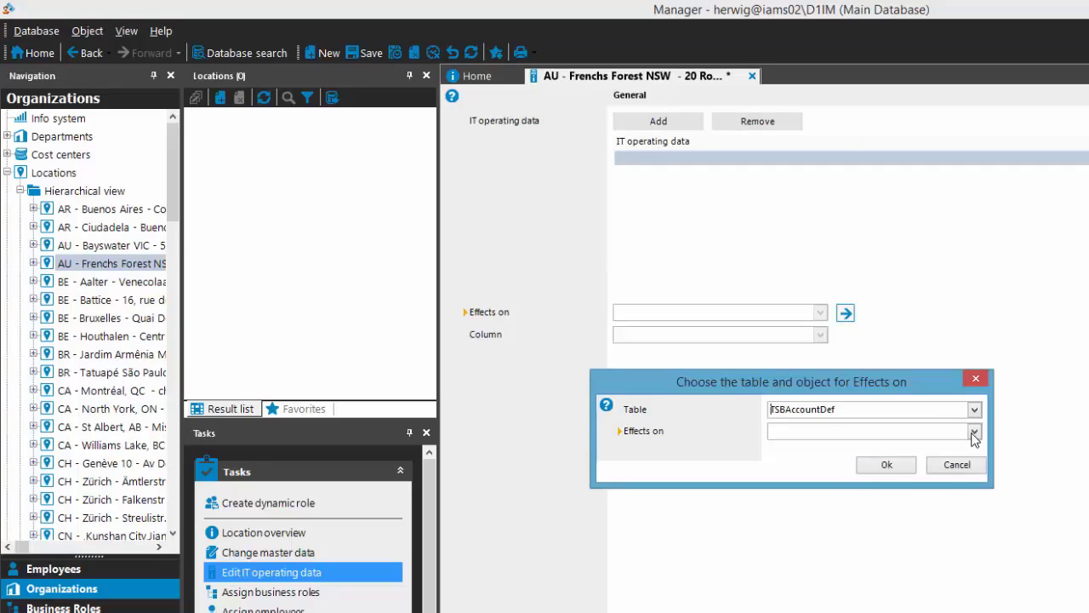
pyautogui.click(974, 433)
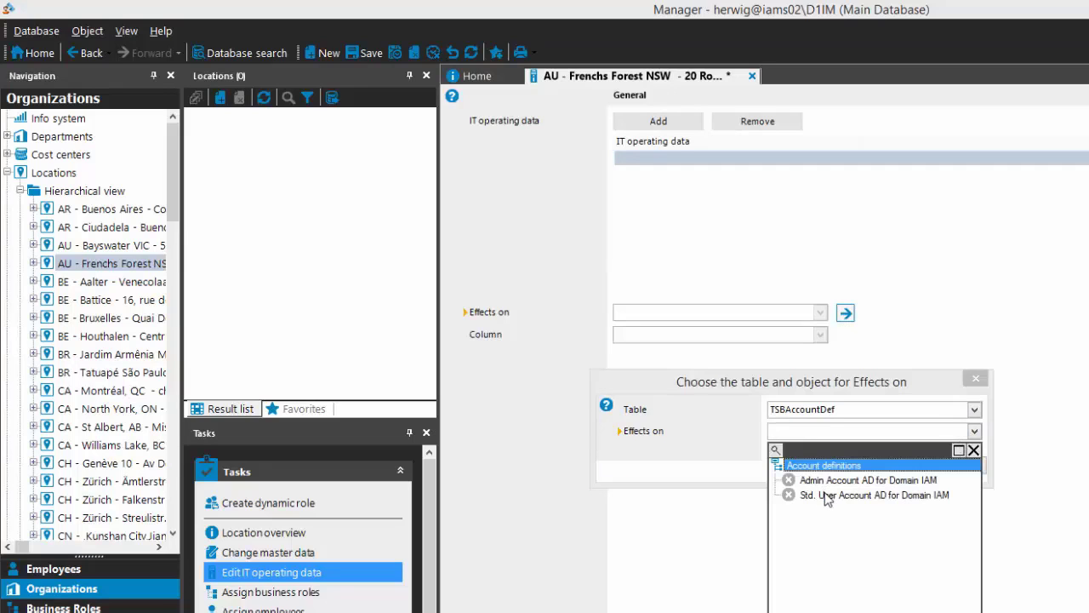
pyautogui.click(825, 495)
pyautogui.click(913, 468)
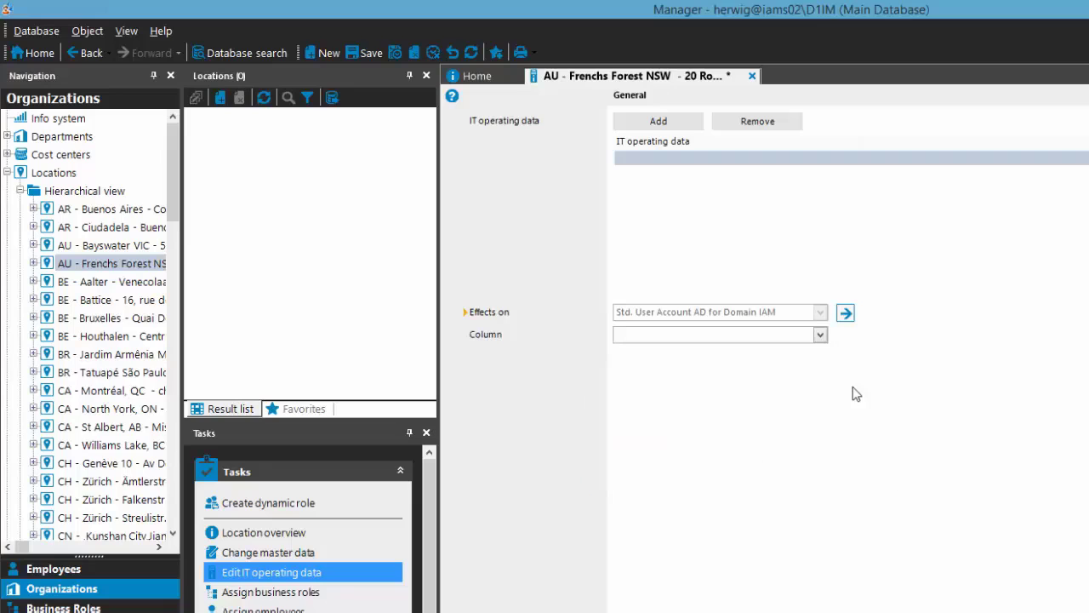
# Set the Frenchs Forest entry's column to ADSAccount - UID_HomeServer with value IAMS03 and save the location.
pyautogui.click(822, 335)
pyautogui.click(621, 383)
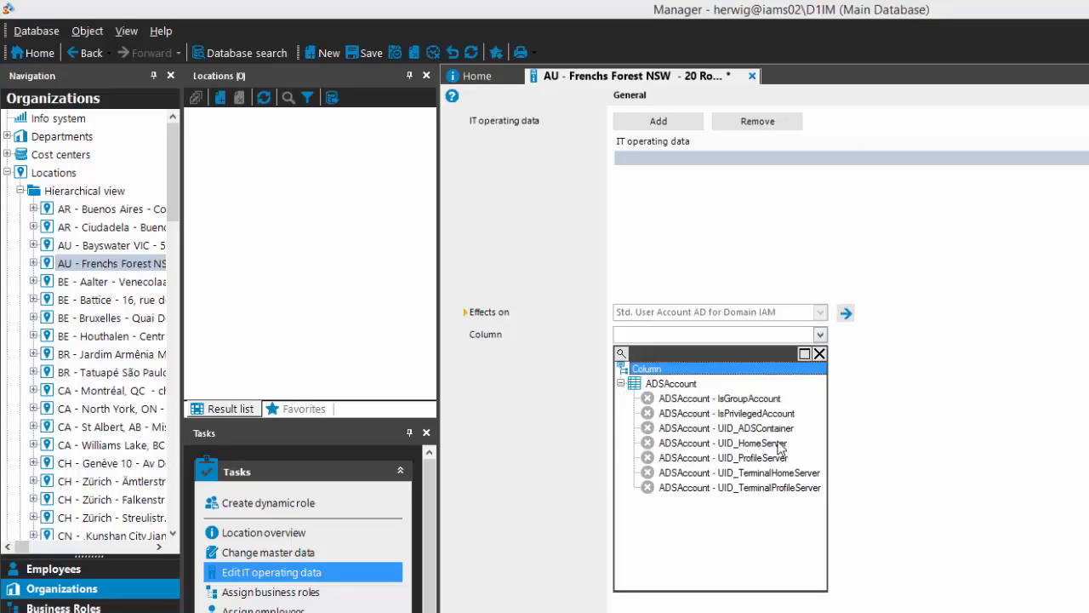
pyautogui.click(722, 443)
pyautogui.click(819, 355)
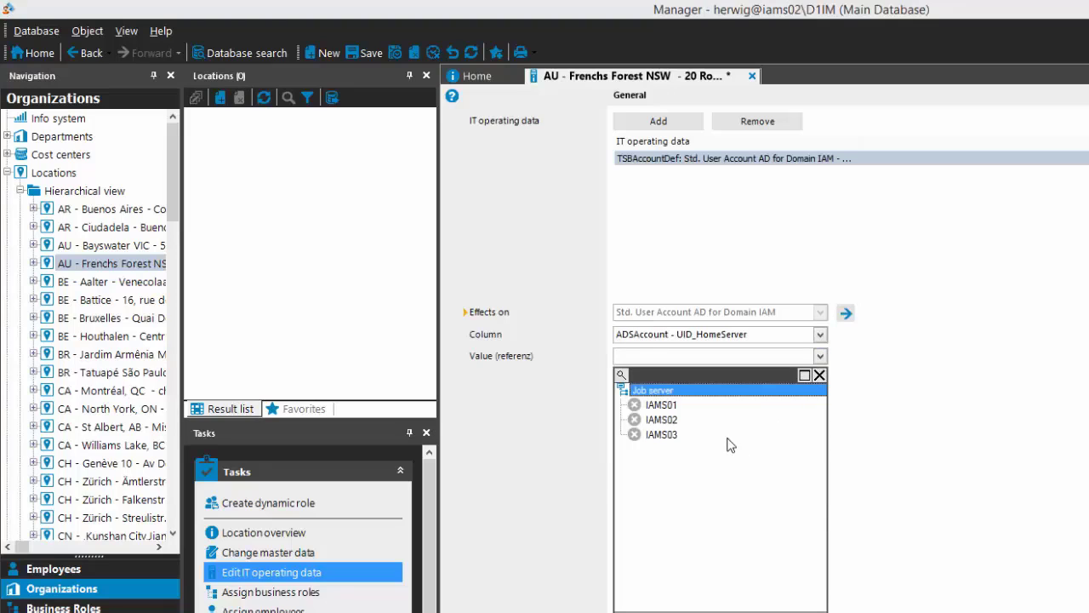
pyautogui.click(677, 434)
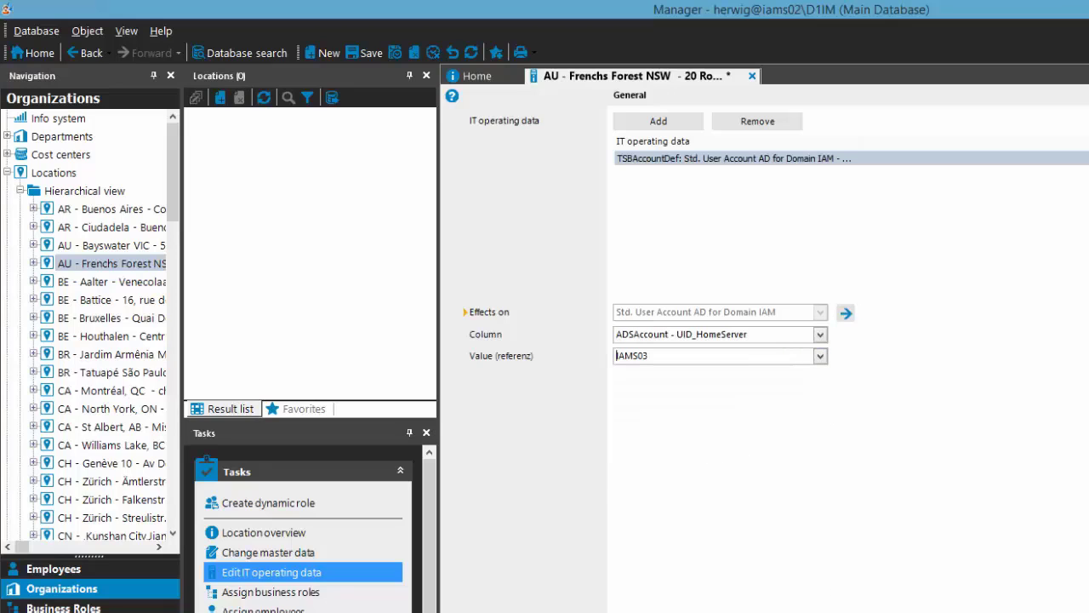
pyautogui.click(366, 53)
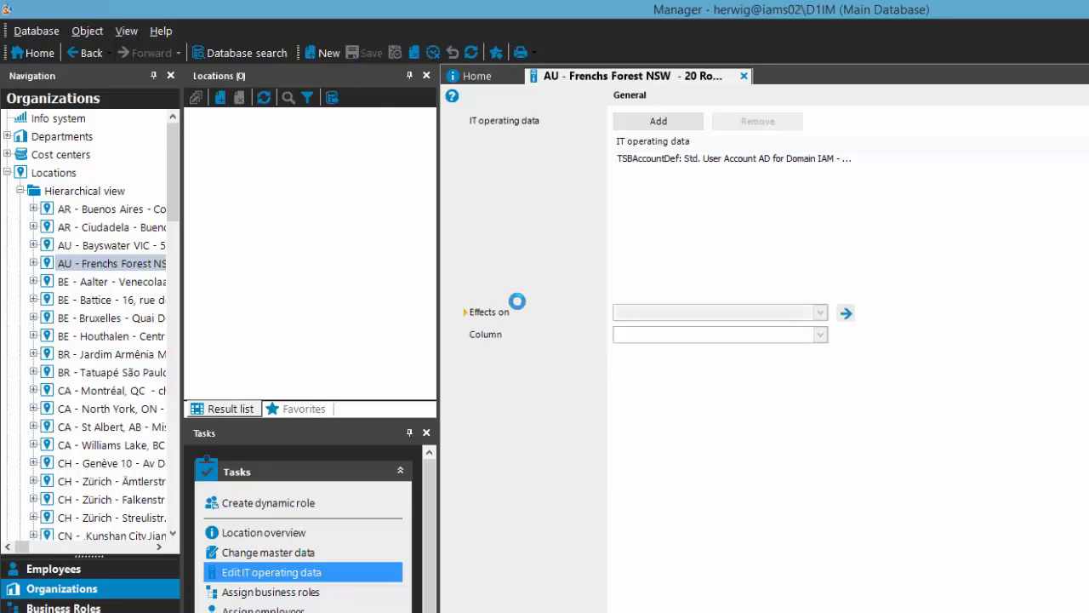